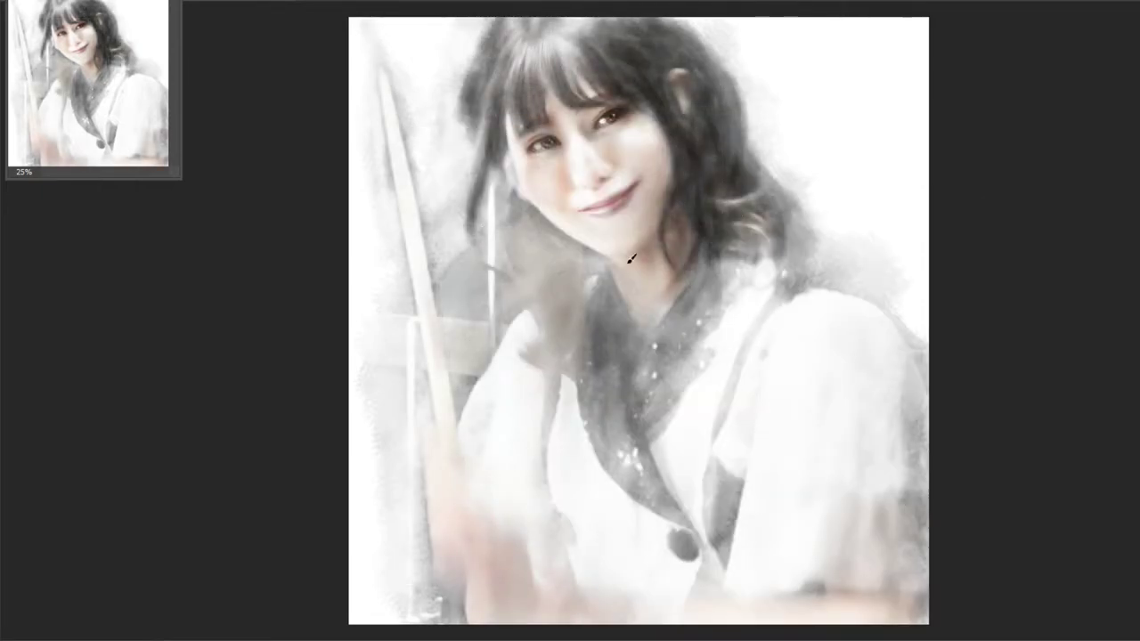
- Undo the last three strokes on the hair, collar and face to leave a blank face
key(ctrl+z)
key(ctrl+z)
key(ctrl+z)
key(ctrl+z)
key(ctrl+z)
key(ctrl+z)
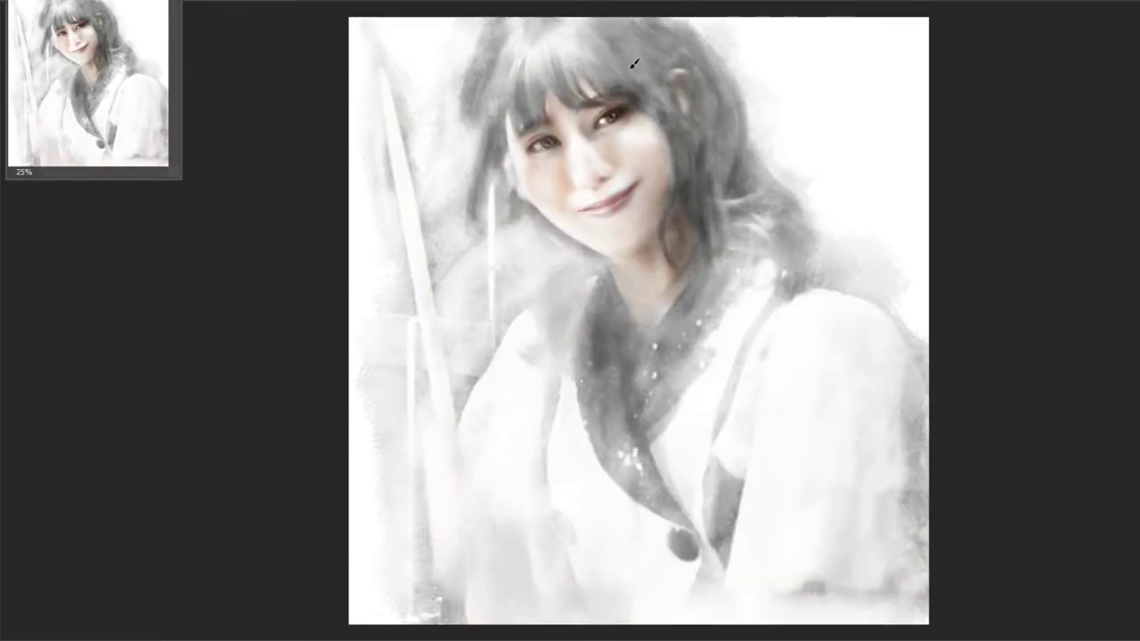
key(ctrl+z)
key(ctrl+z)
key(ctrl+z)
key(ctrl+z)
key(ctrl+z)
key(ctrl+z)
key(ctrl+z)
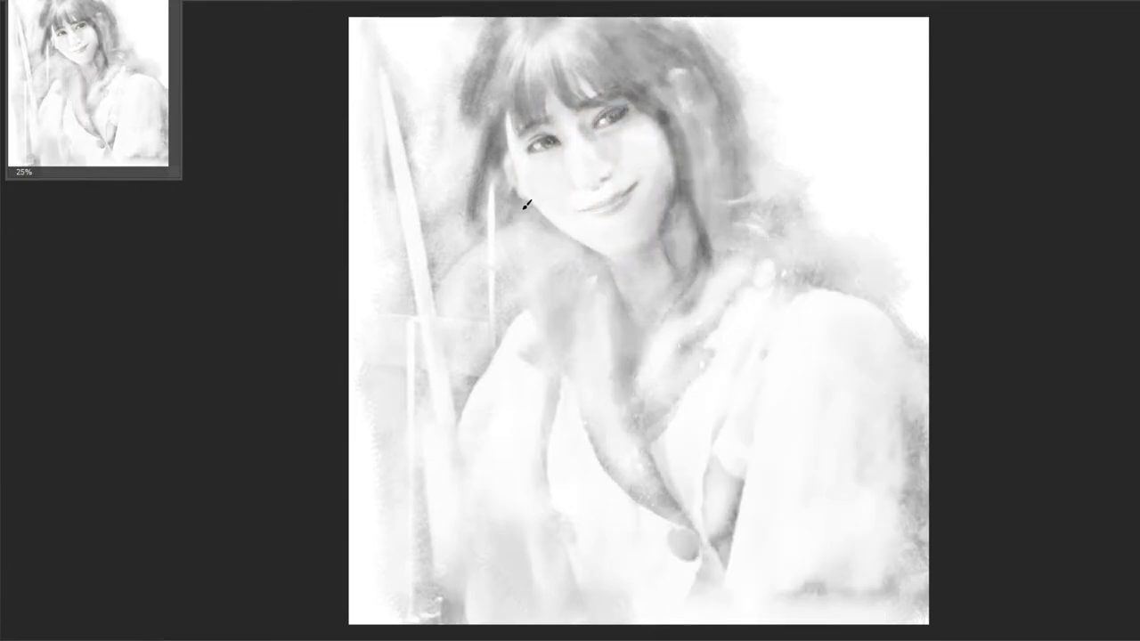
key(ctrl+z)
key(ctrl+z)
key(ctrl+z)
key(ctrl+z)
key(ctrl+z)
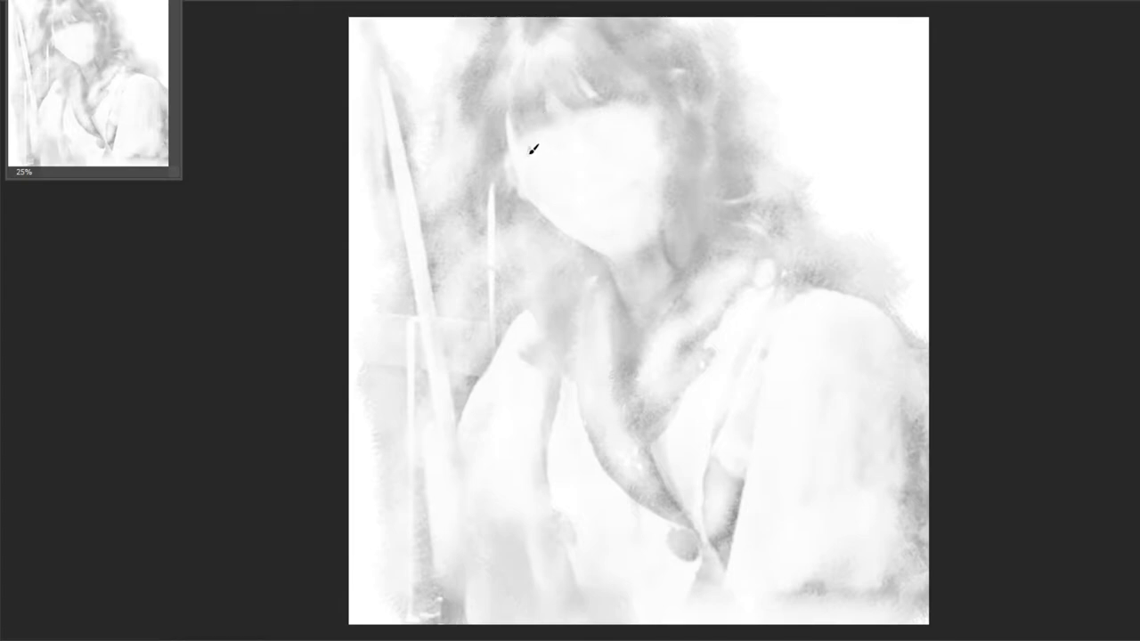
- Select the 鉛筆 13% pencil brush at 9 px
click(720, 382)
right_click(530, 138)
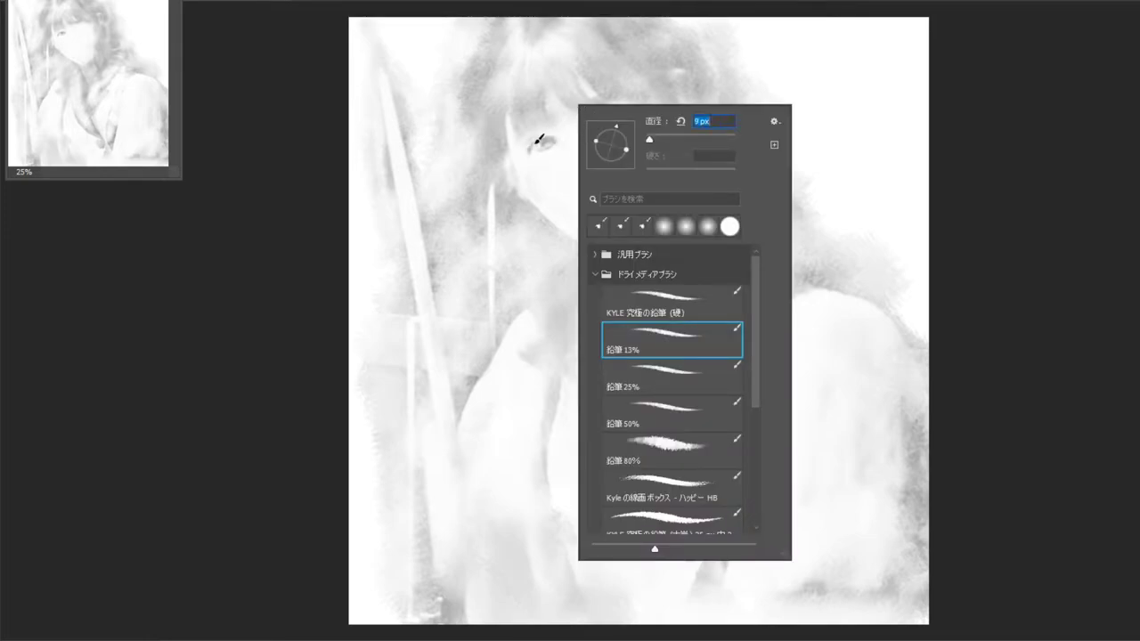
key(Escape)
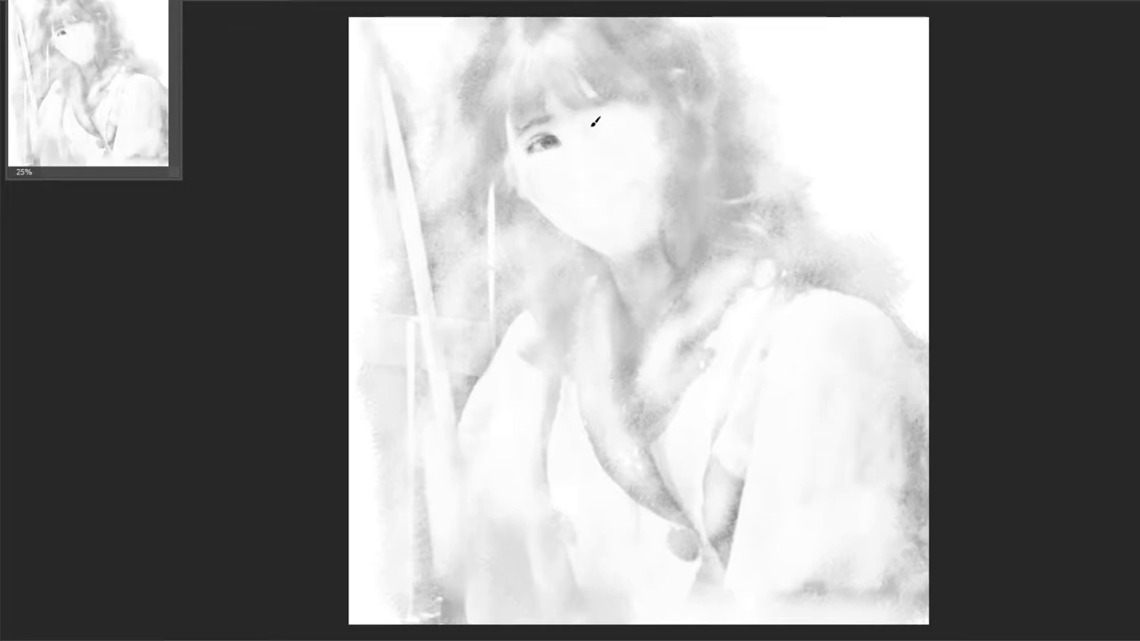
- Outline the right eye, darken its upper lid, and stroke between nose and lips
drag(600, 125, 622, 105)
drag(597, 118, 622, 112)
drag(612, 175, 596, 182)
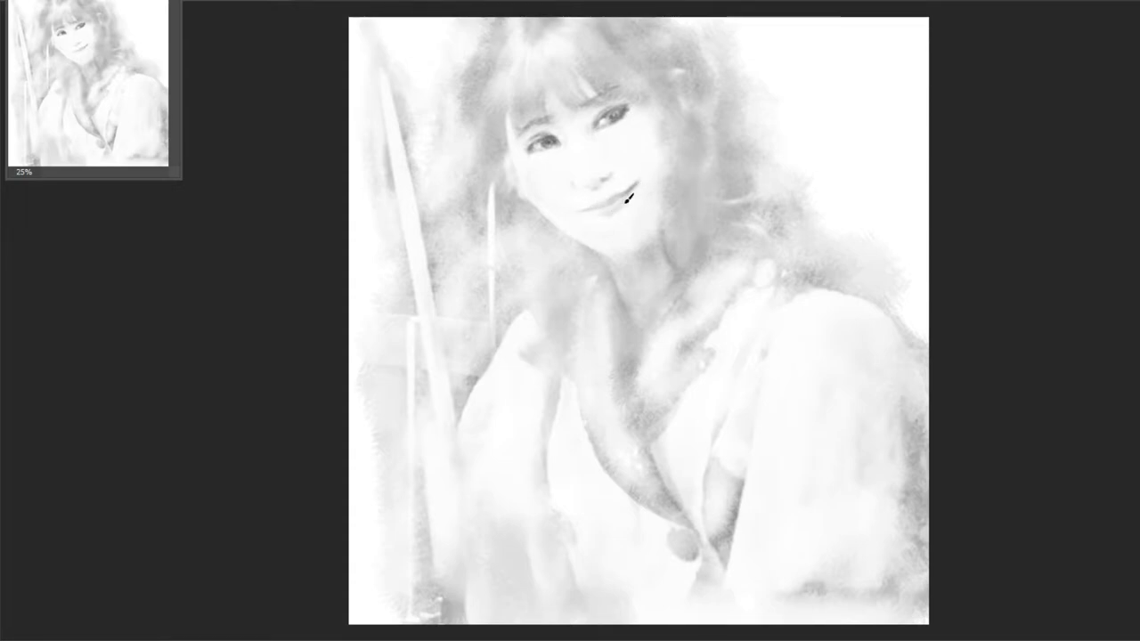
- Shade the right jawline and darken the hair strands left of the face
right_click(625, 148)
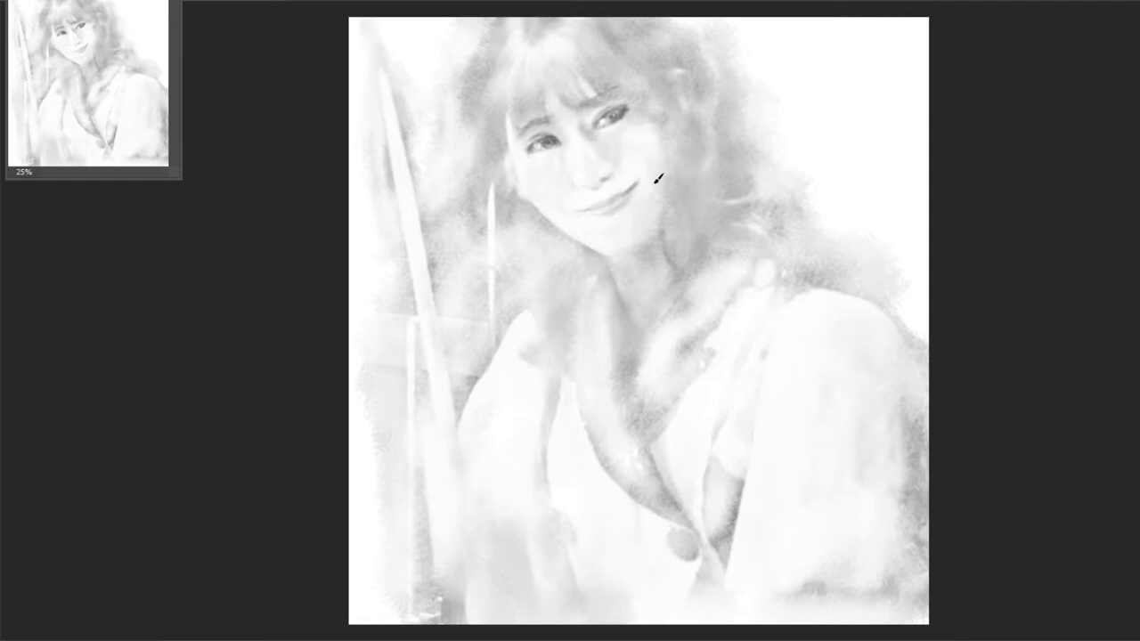
drag(651, 196, 660, 229)
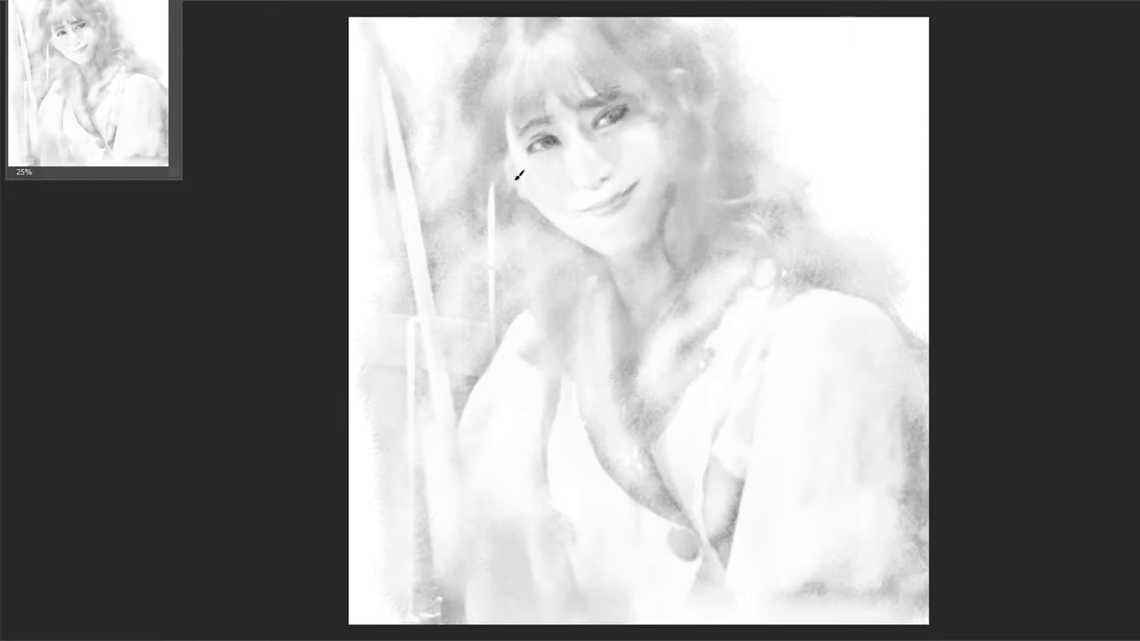
drag(500, 89, 474, 218)
drag(479, 176, 517, 44)
mouse_move(476, 116)
mouse_down()
mouse_move(497, 43)
mouse_move(468, 120)
mouse_up()
mouse_move(492, 67)
mouse_down()
mouse_move(488, 35)
mouse_move(522, 20)
mouse_move(525, 107)
mouse_move(545, 107)
mouse_move(526, 131)
mouse_move(516, 112)
mouse_up()
- Darken the bangs and the hair right of the face down to the neck
mouse_move(541, 65)
mouse_down()
mouse_move(551, 111)
mouse_move(624, 99)
mouse_up()
drag(611, 41, 667, 120)
mouse_move(613, 76)
mouse_down()
mouse_move(675, 134)
mouse_move(686, 203)
mouse_up()
mouse_move(673, 116)
mouse_down()
mouse_move(681, 253)
mouse_move(713, 302)
mouse_up()
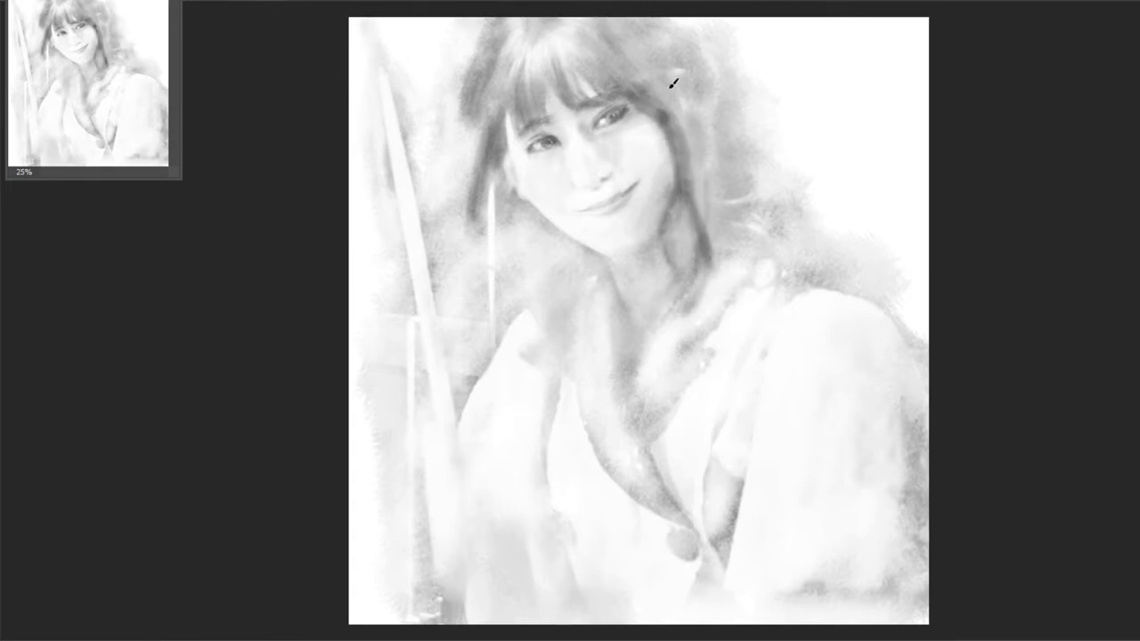
mouse_move(676, 89)
mouse_down()
mouse_move(654, 40)
mouse_move(623, 22)
mouse_move(682, 38)
mouse_move(687, 26)
mouse_move(721, 107)
mouse_move(738, 87)
mouse_move(744, 198)
mouse_up()
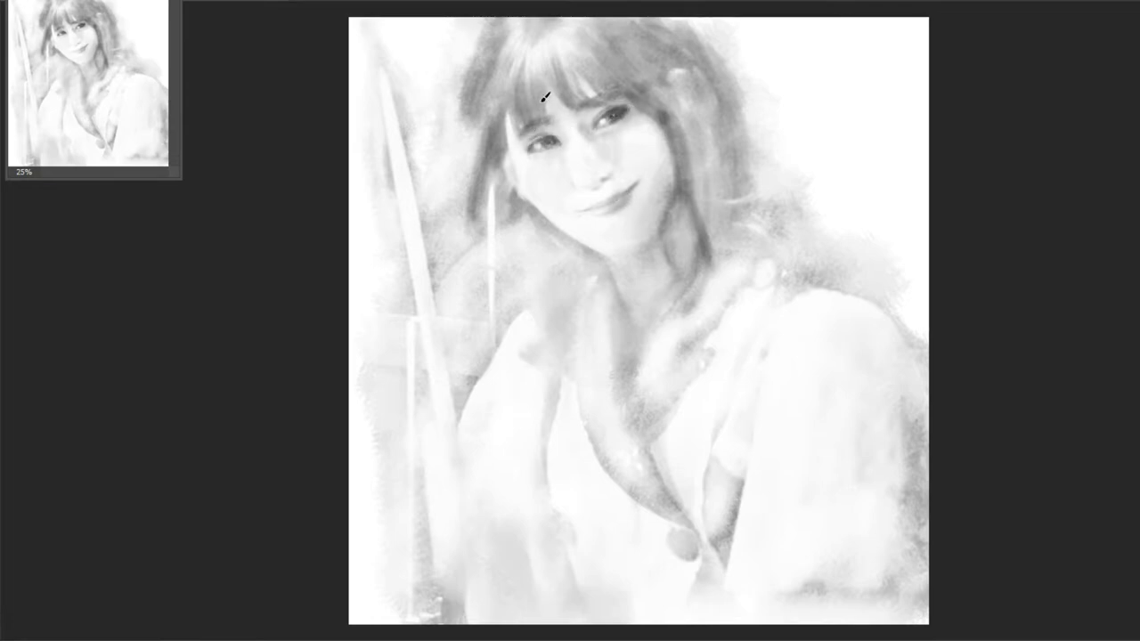
- Add more right-side hair strands and shade the area beside the neck
drag(534, 125, 529, 94)
drag(645, 87, 712, 234)
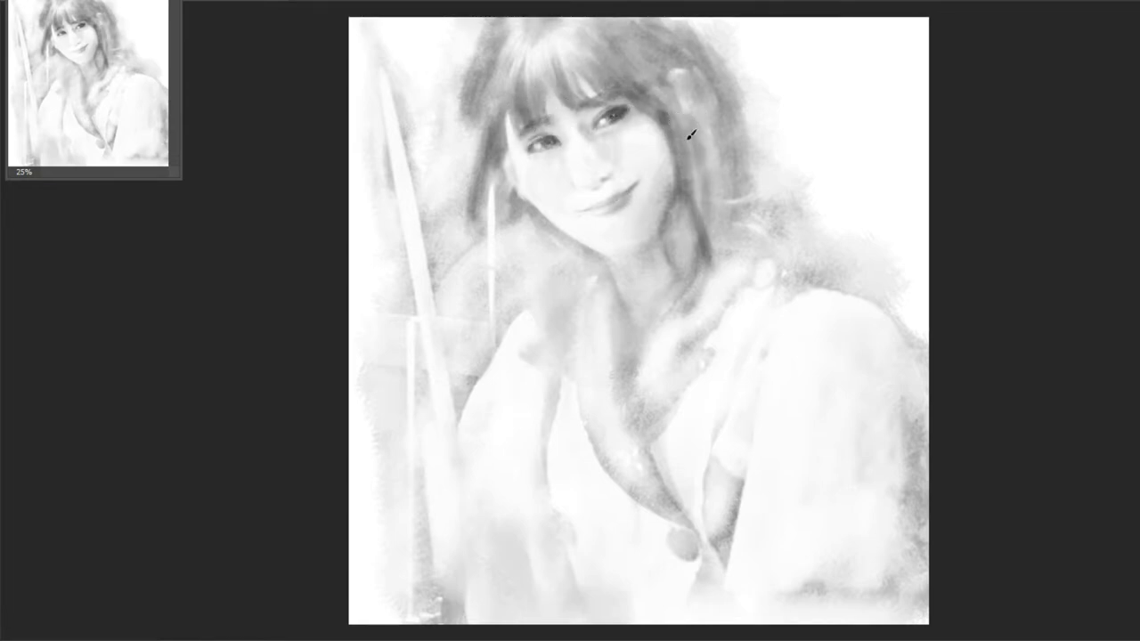
mouse_move(690, 134)
mouse_down()
mouse_move(704, 122)
mouse_move(743, 140)
mouse_move(725, 115)
mouse_move(728, 264)
mouse_move(709, 229)
mouse_move(750, 191)
mouse_move(771, 145)
mouse_move(769, 242)
mouse_move(791, 199)
mouse_move(740, 173)
mouse_move(728, 297)
mouse_up()
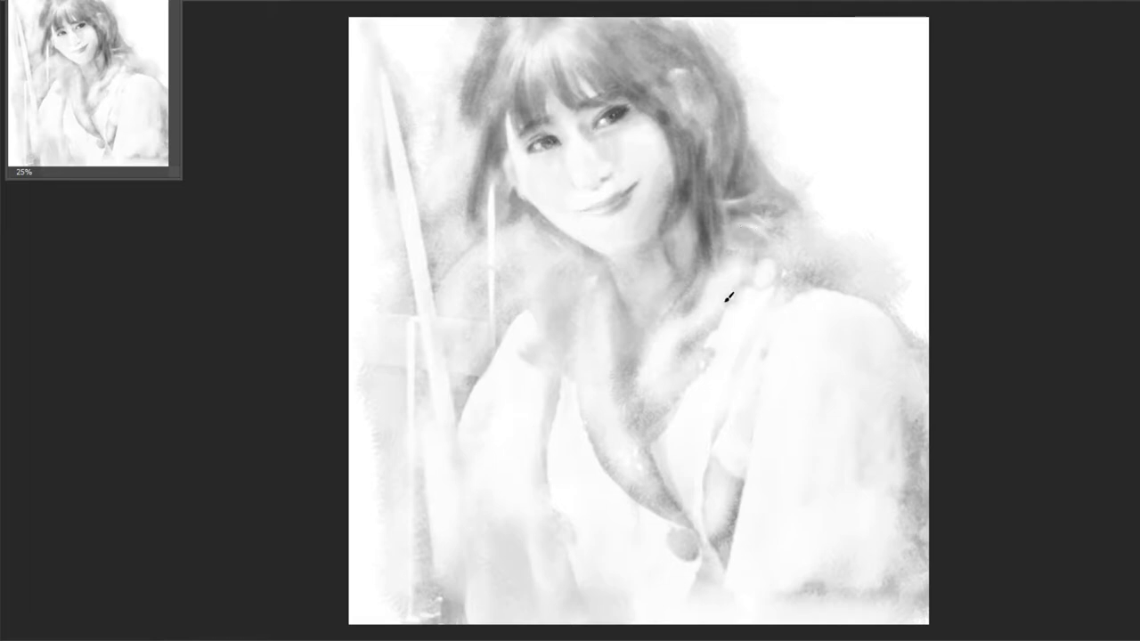
drag(629, 323, 593, 303)
mouse_move(588, 345)
mouse_down()
mouse_move(611, 364)
mouse_move(580, 382)
mouse_up()
- With the 鉛筆 13% brush, darken the neck, collar, lapel and sleeve
right_click(621, 382)
click(710, 426)
mouse_move(623, 330)
mouse_down()
mouse_move(610, 366)
mouse_move(636, 448)
mouse_move(606, 440)
mouse_move(588, 398)
mouse_move(654, 338)
mouse_move(674, 300)
mouse_move(664, 347)
mouse_move(723, 310)
mouse_up()
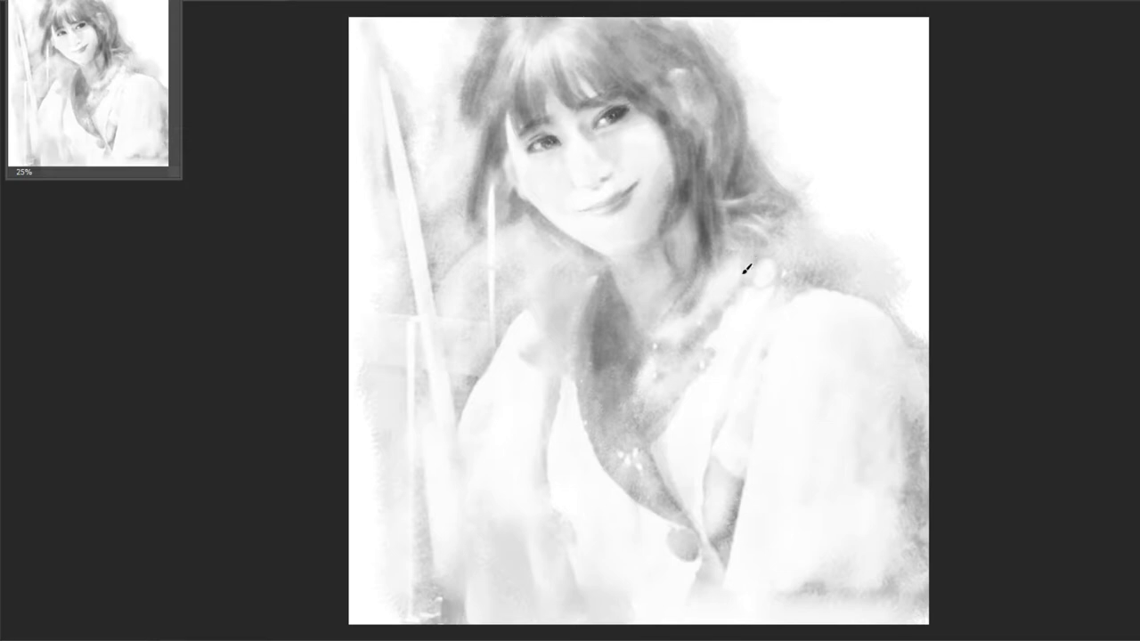
mouse_move(746, 269)
mouse_down()
mouse_move(689, 300)
mouse_move(704, 300)
mouse_move(660, 470)
mouse_move(638, 407)
mouse_move(641, 359)
mouse_move(713, 287)
mouse_up()
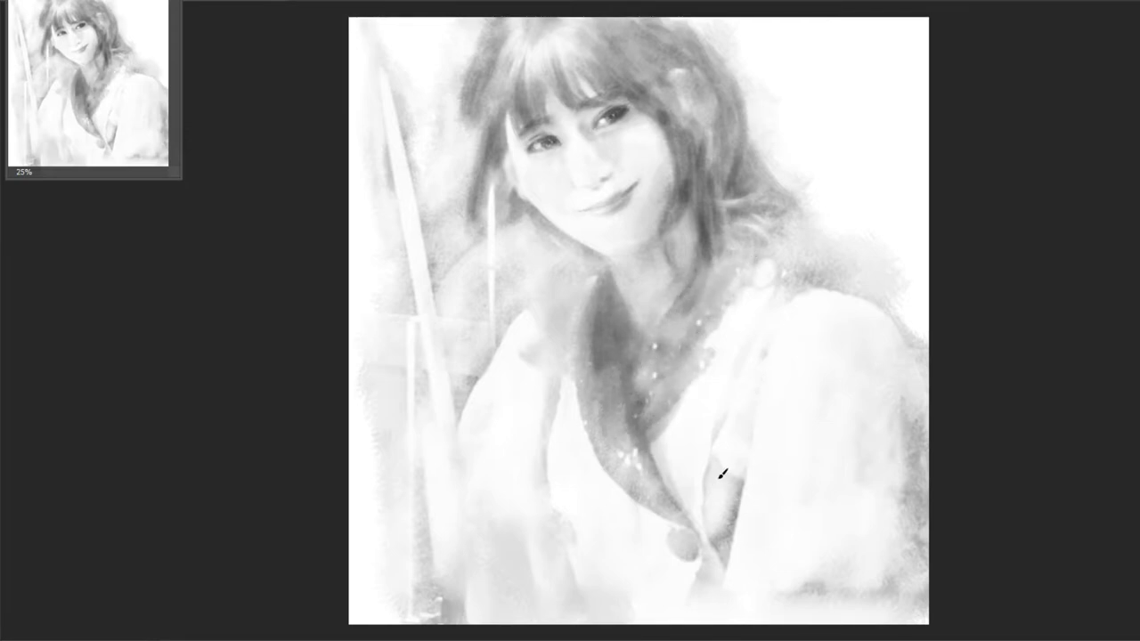
mouse_move(723, 473)
mouse_down()
mouse_move(731, 480)
mouse_move(740, 394)
mouse_move(786, 287)
mouse_move(825, 288)
mouse_up()
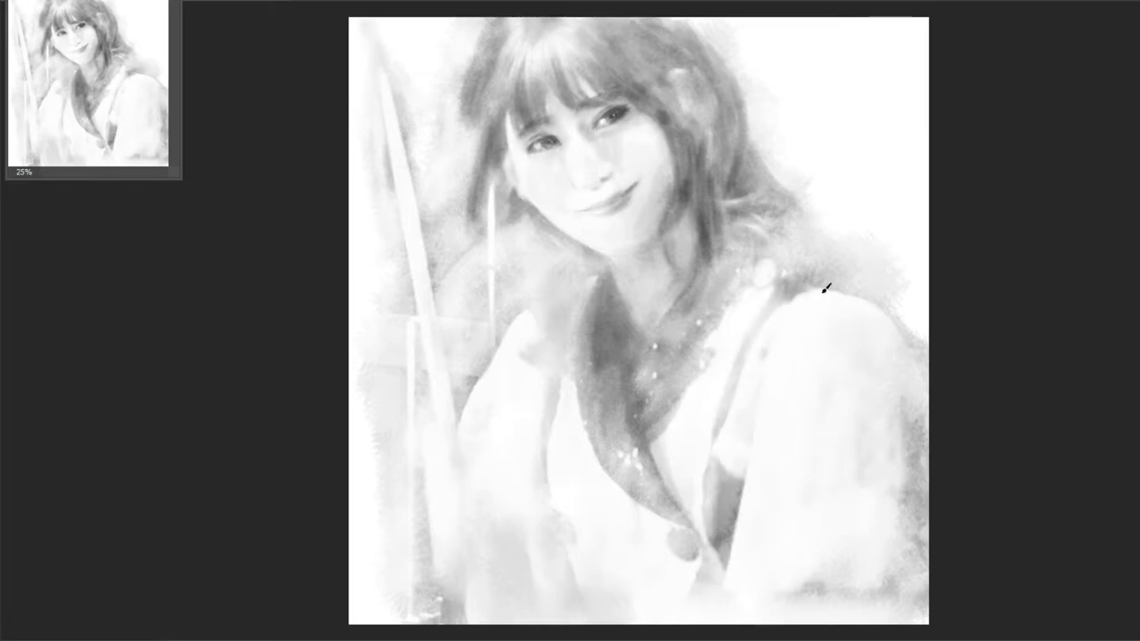
- Darken the shoulder edge, jacket button, collar shadow and hair by the neck
drag(926, 411, 908, 399)
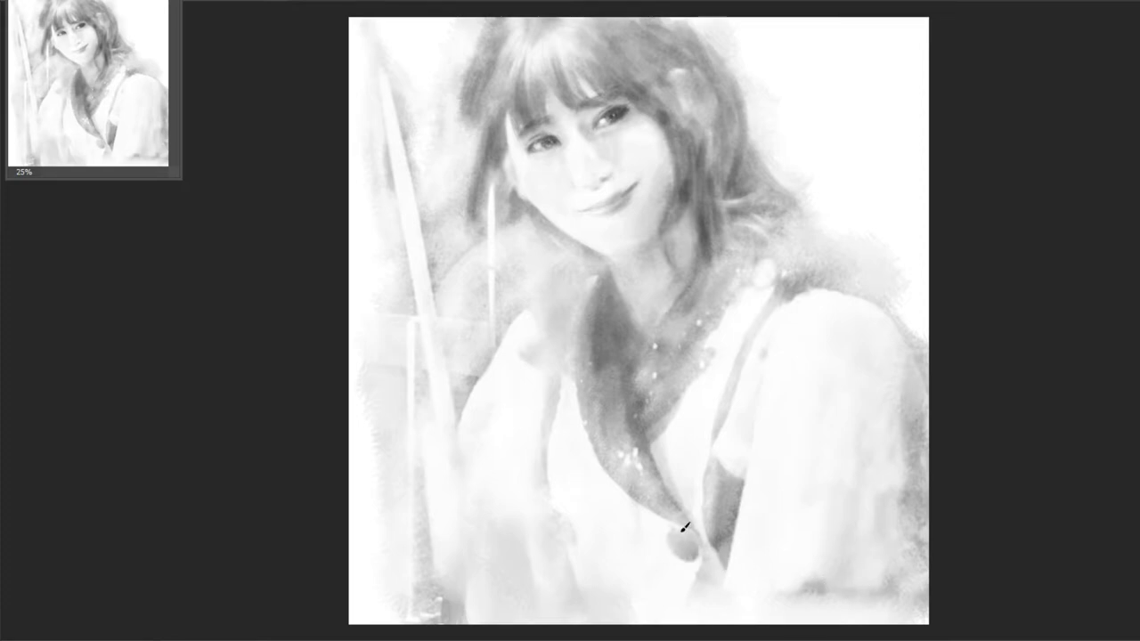
drag(682, 525, 683, 540)
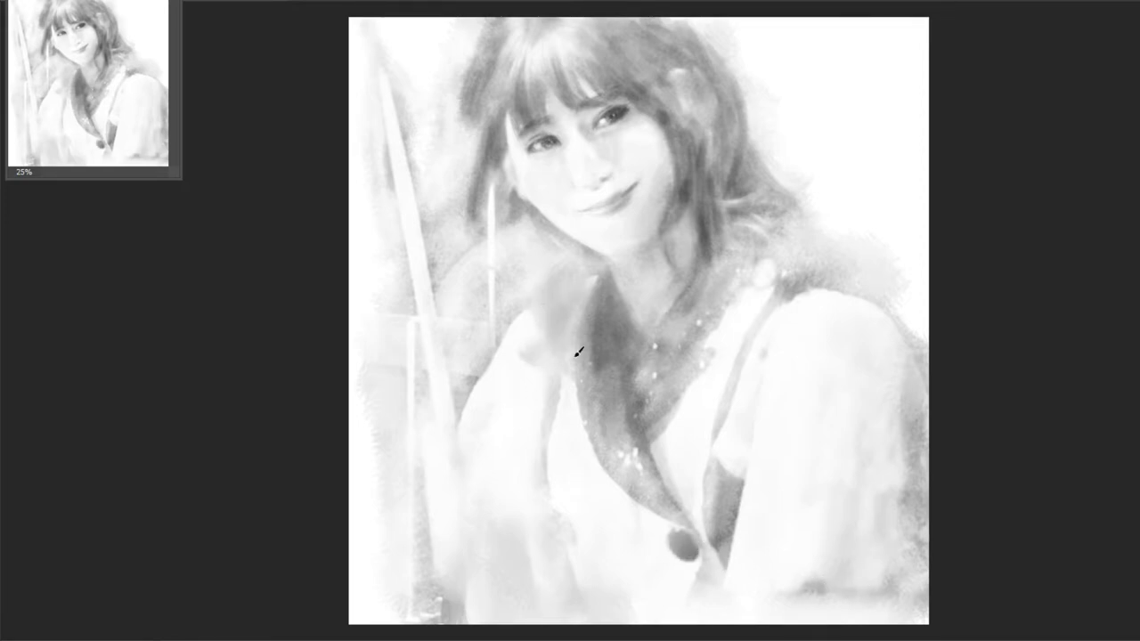
mouse_move(579, 351)
mouse_down()
mouse_move(608, 378)
mouse_move(618, 458)
mouse_move(682, 538)
mouse_up()
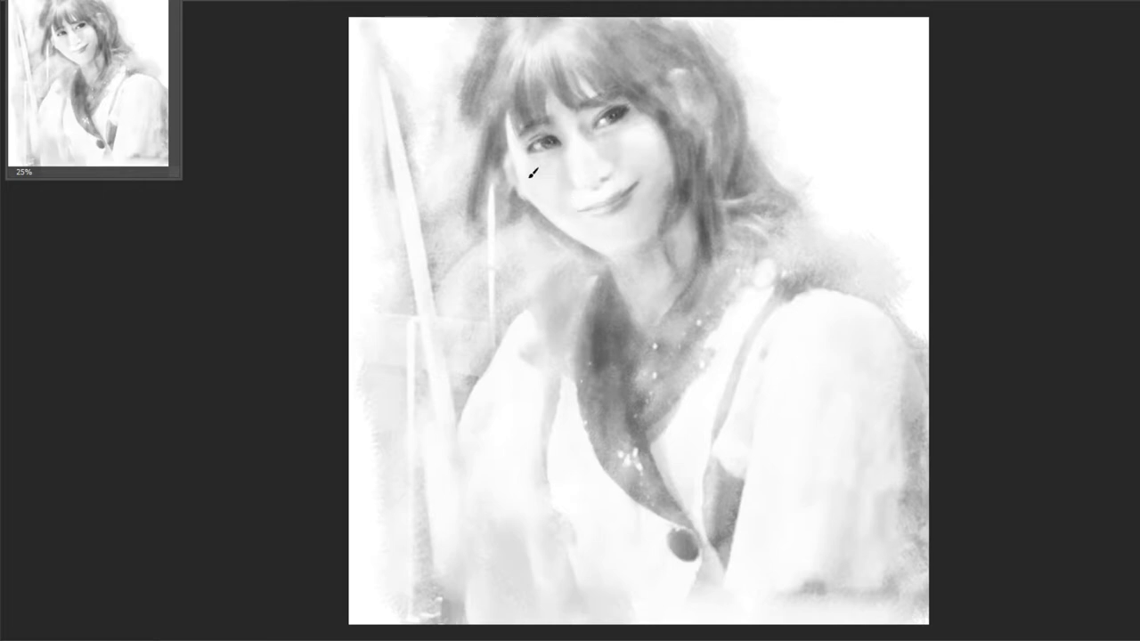
mouse_move(670, 155)
mouse_down()
mouse_move(656, 246)
mouse_move(666, 285)
mouse_move(703, 107)
mouse_move(732, 212)
mouse_move(692, 305)
mouse_move(674, 301)
mouse_move(708, 153)
mouse_move(638, 69)
mouse_move(682, 33)
mouse_move(800, 246)
mouse_move(782, 206)
mouse_up()
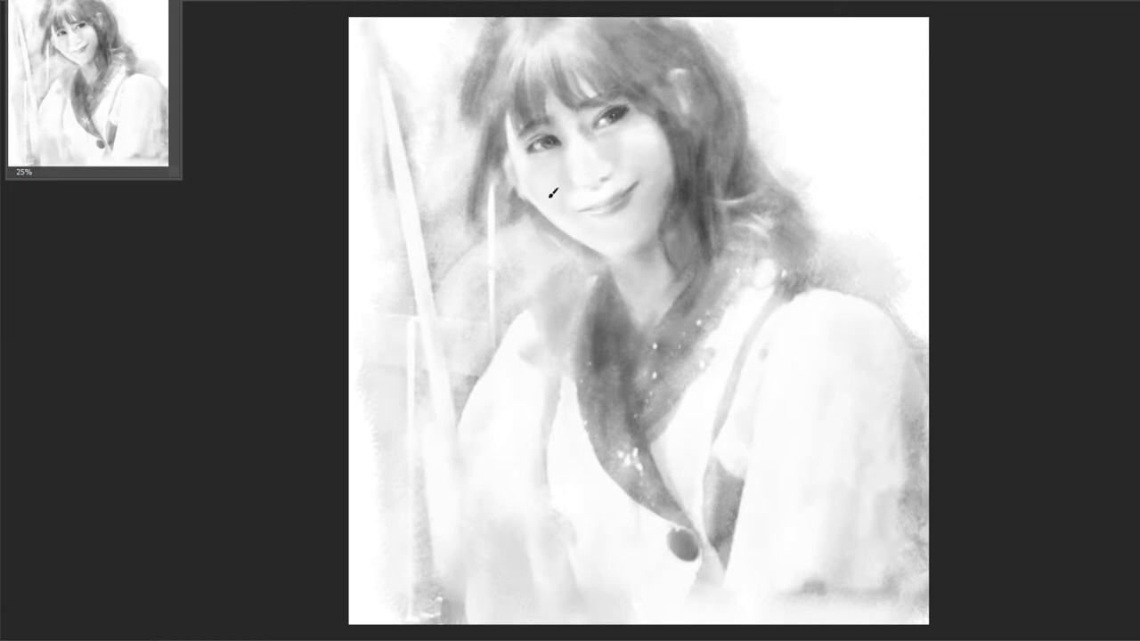
- Paint the lips darker and pinker
right_click(728, 314)
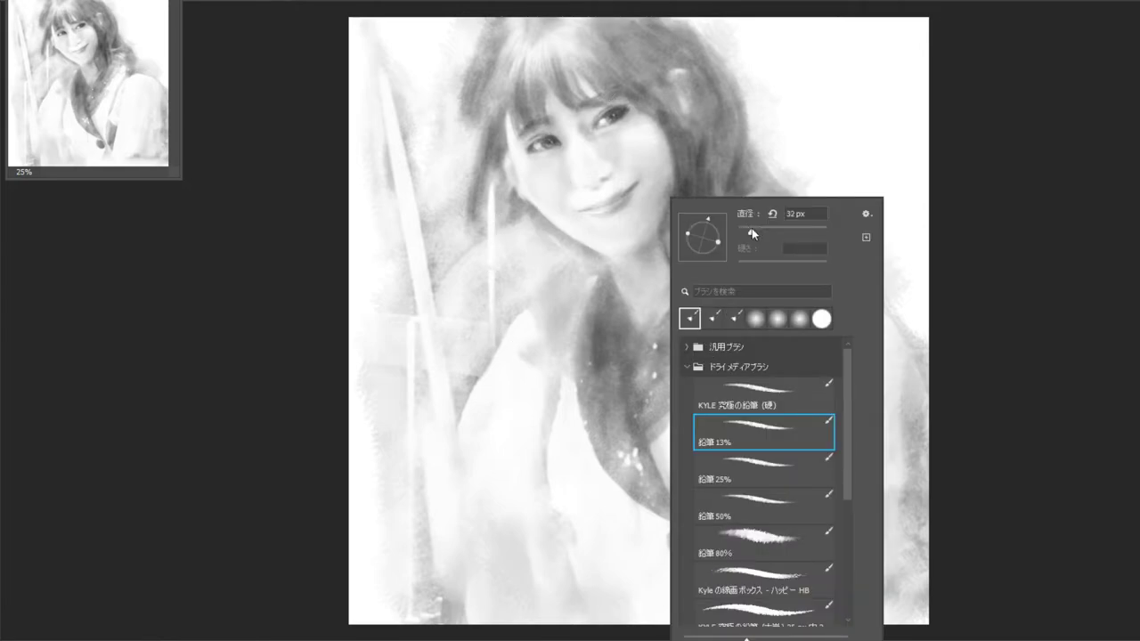
key(Return)
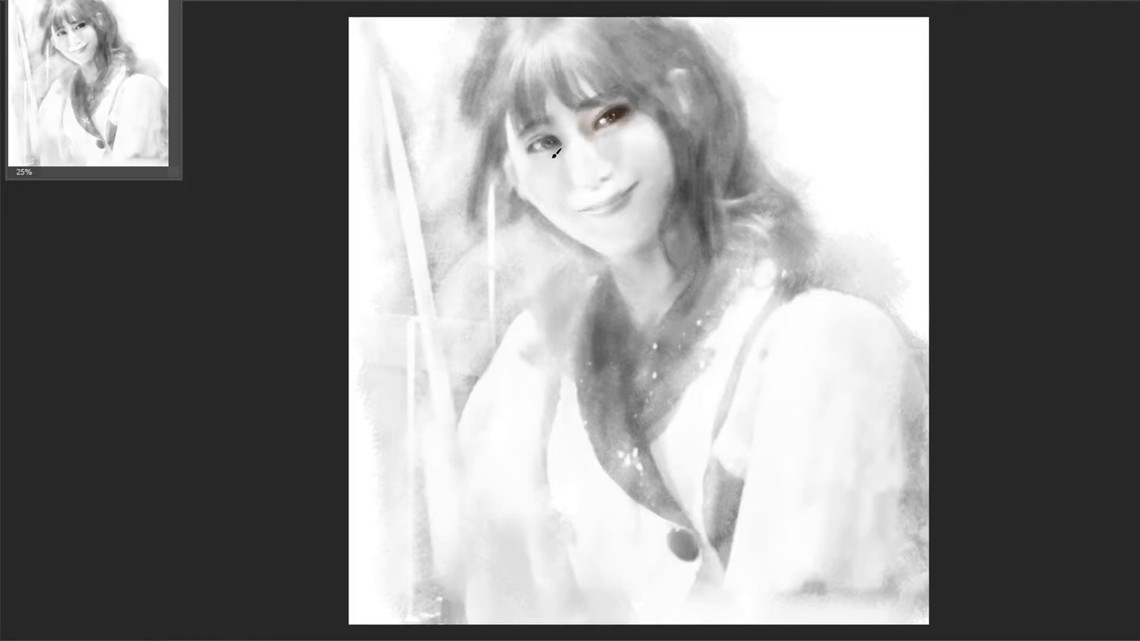
drag(634, 189, 589, 204)
- Resize the brush, then shade the right jaw and the upper-right hair highlight
right_click(616, 184)
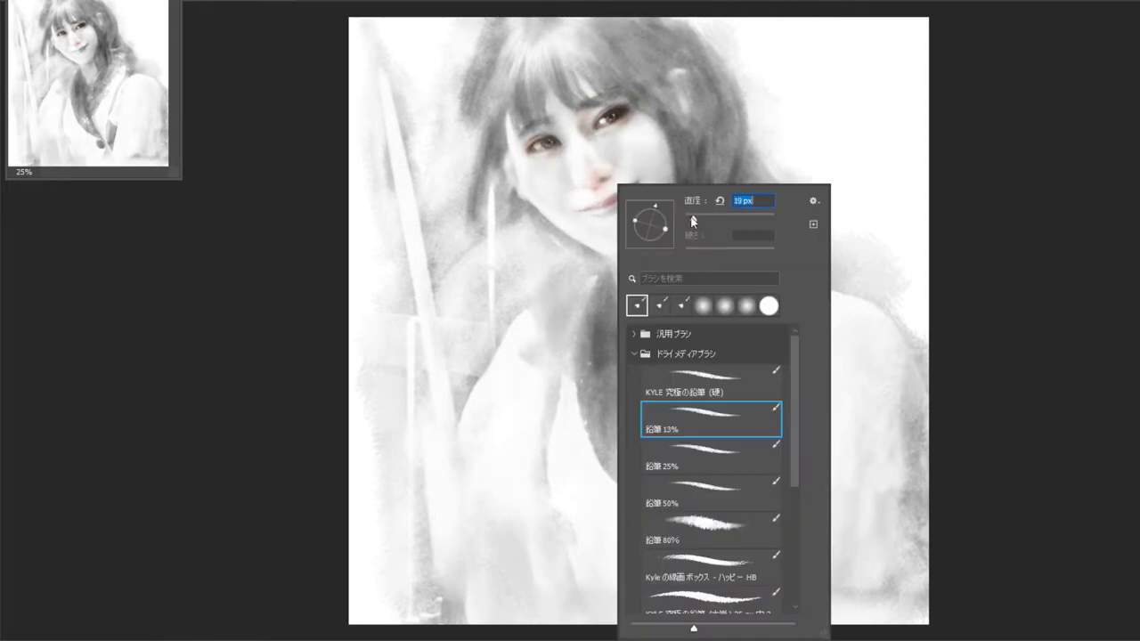
click(590, 205)
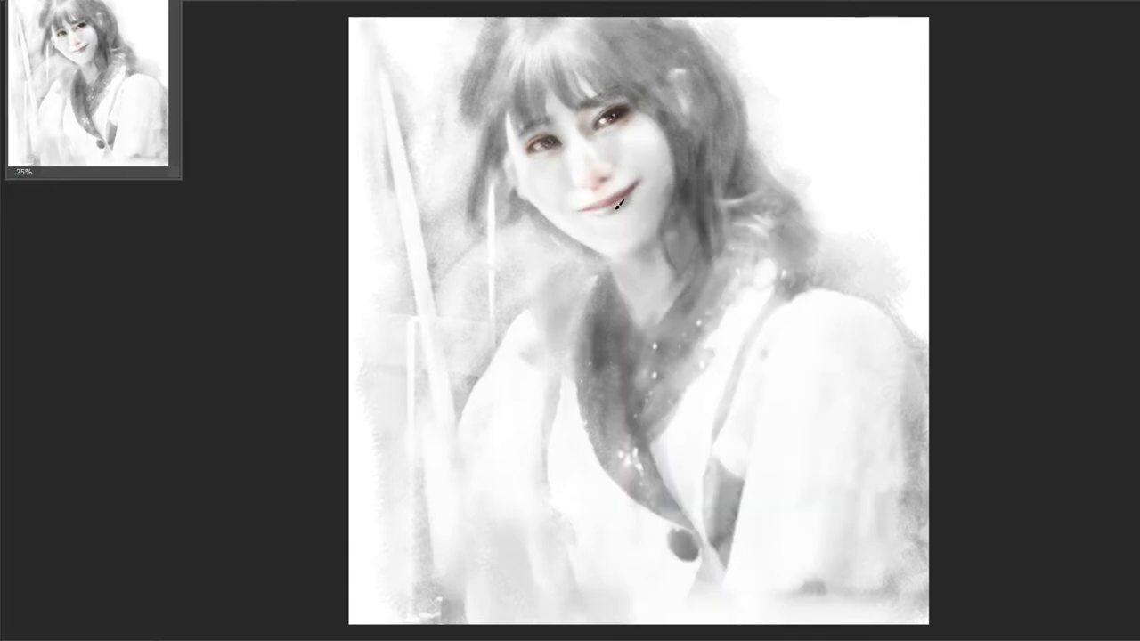
right_click(581, 119)
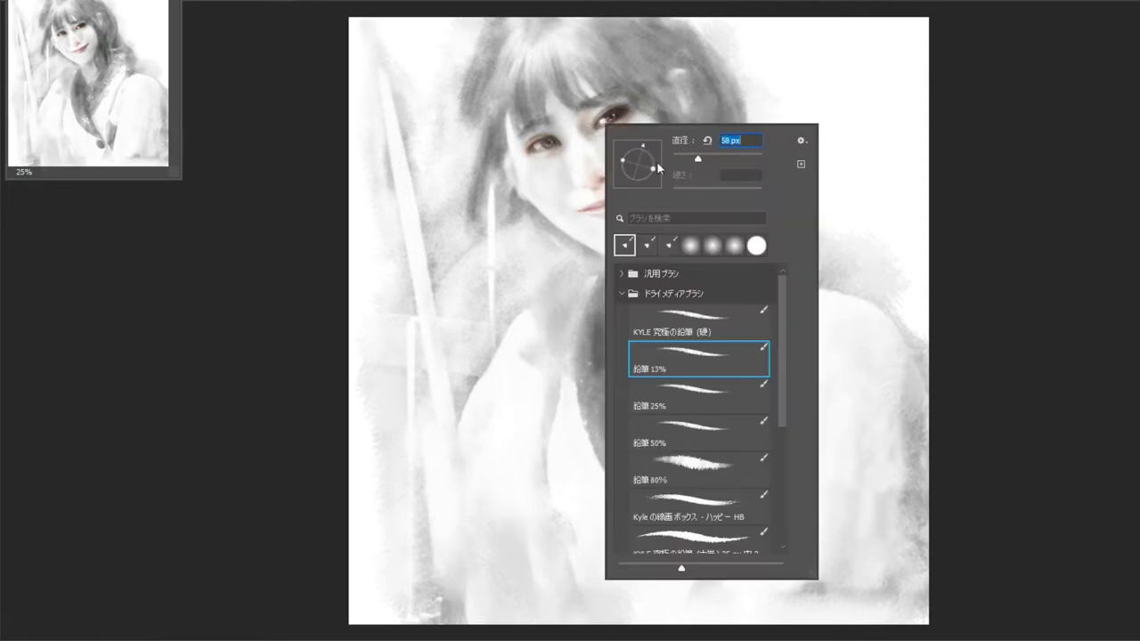
click(525, 158)
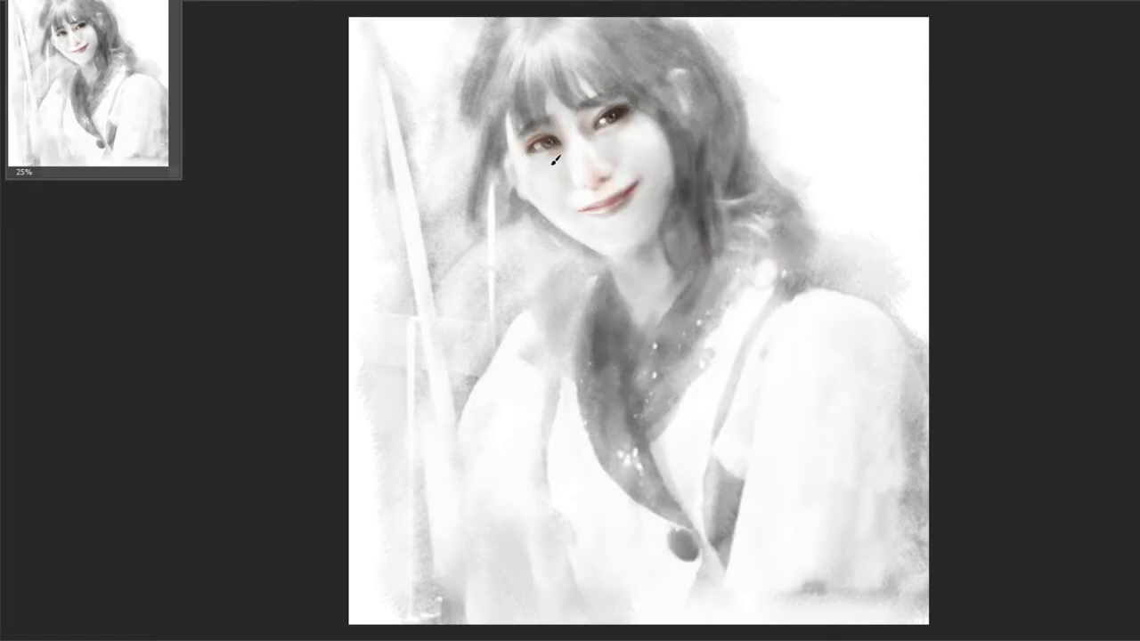
right_click(512, 118)
click(511, 124)
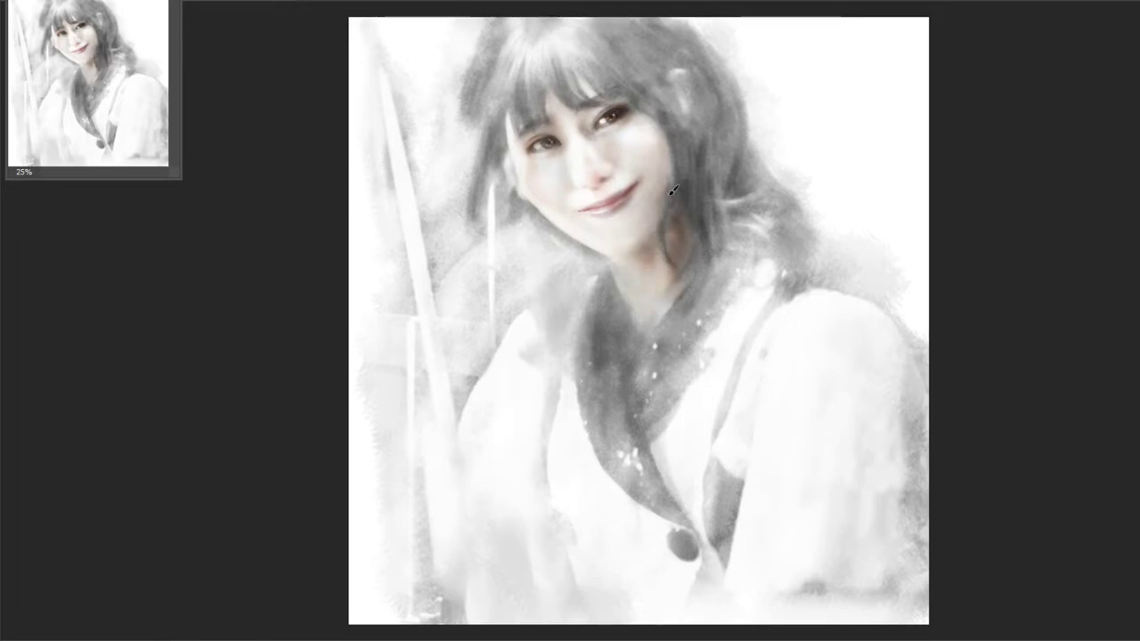
drag(665, 230, 645, 178)
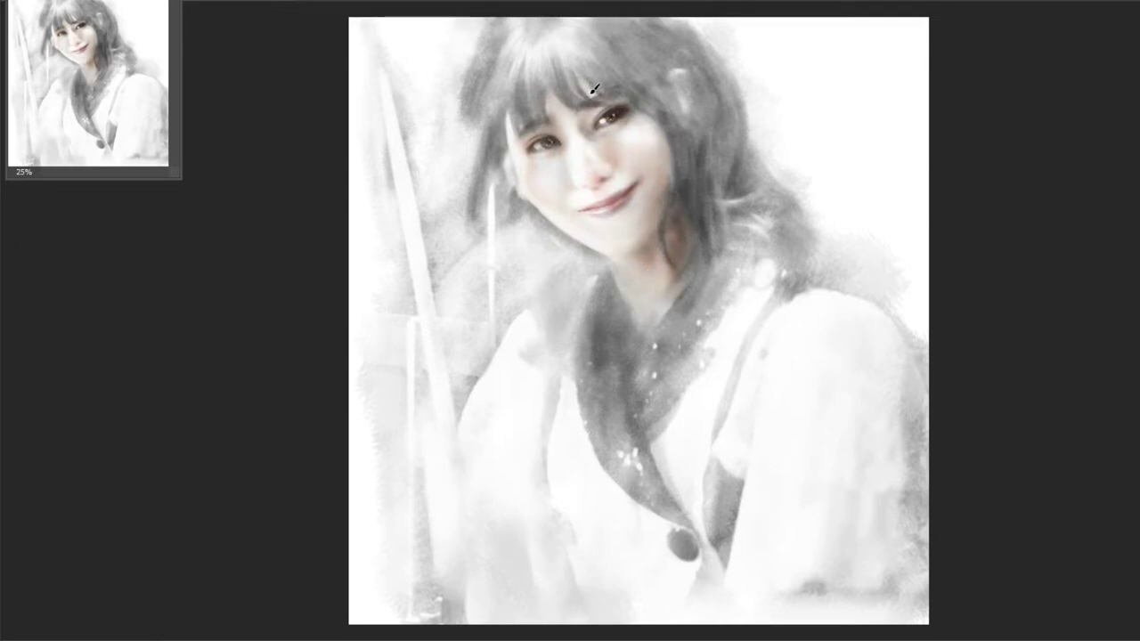
mouse_move(663, 103)
mouse_down()
mouse_move(688, 67)
mouse_move(681, 105)
mouse_up()
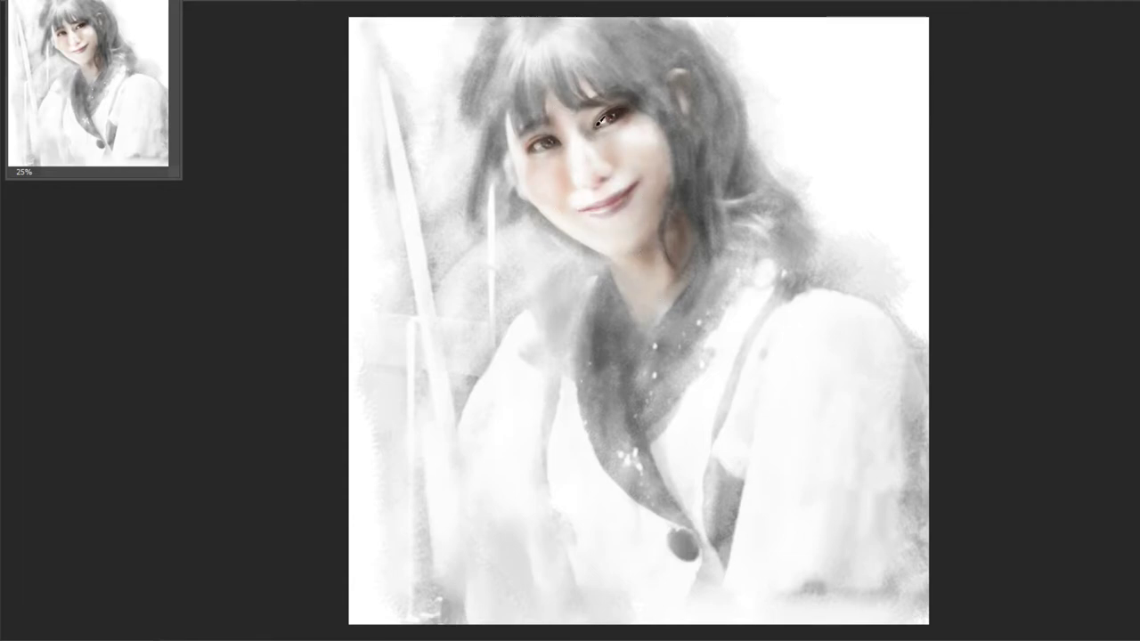
- Add faint grey strokes along the lower-right edge of the picture
right_click(655, 192)
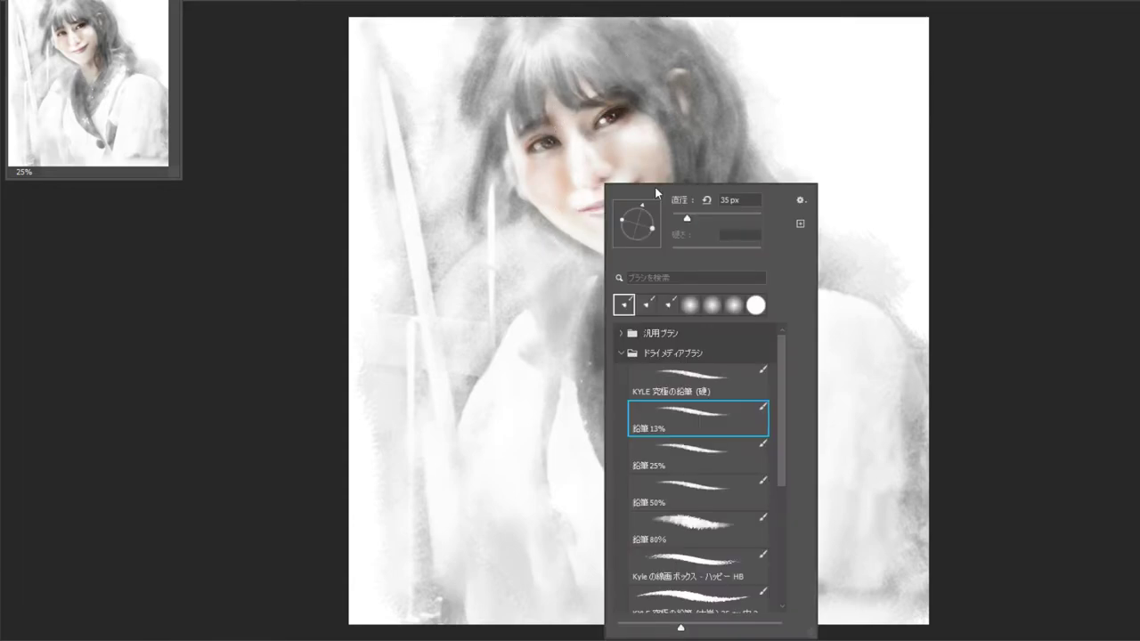
click(452, 482)
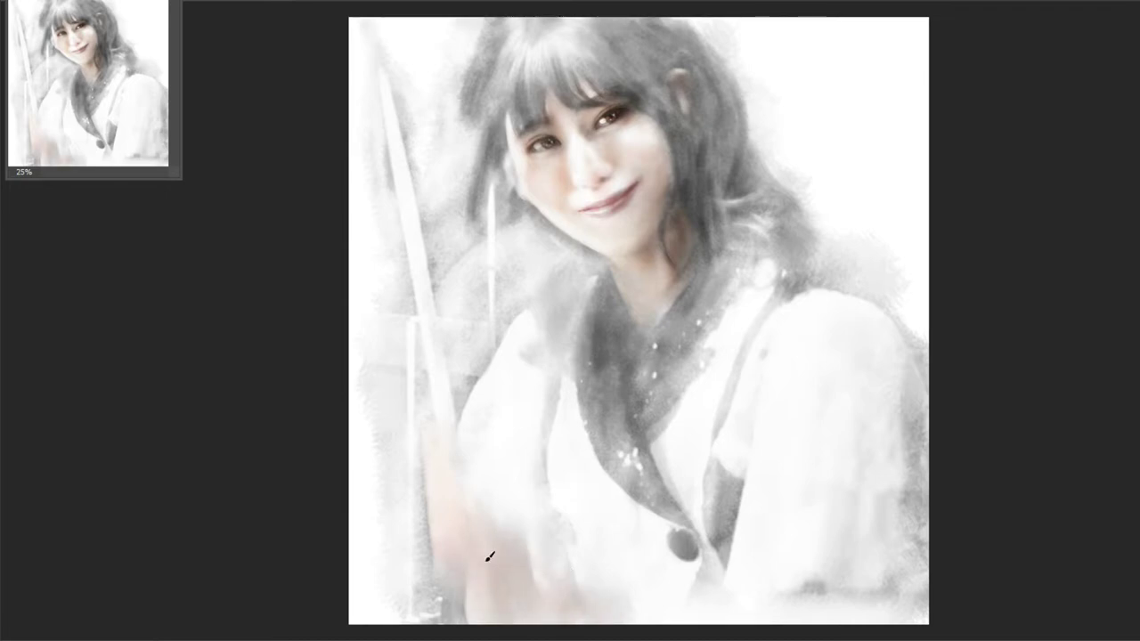
drag(831, 606, 865, 614)
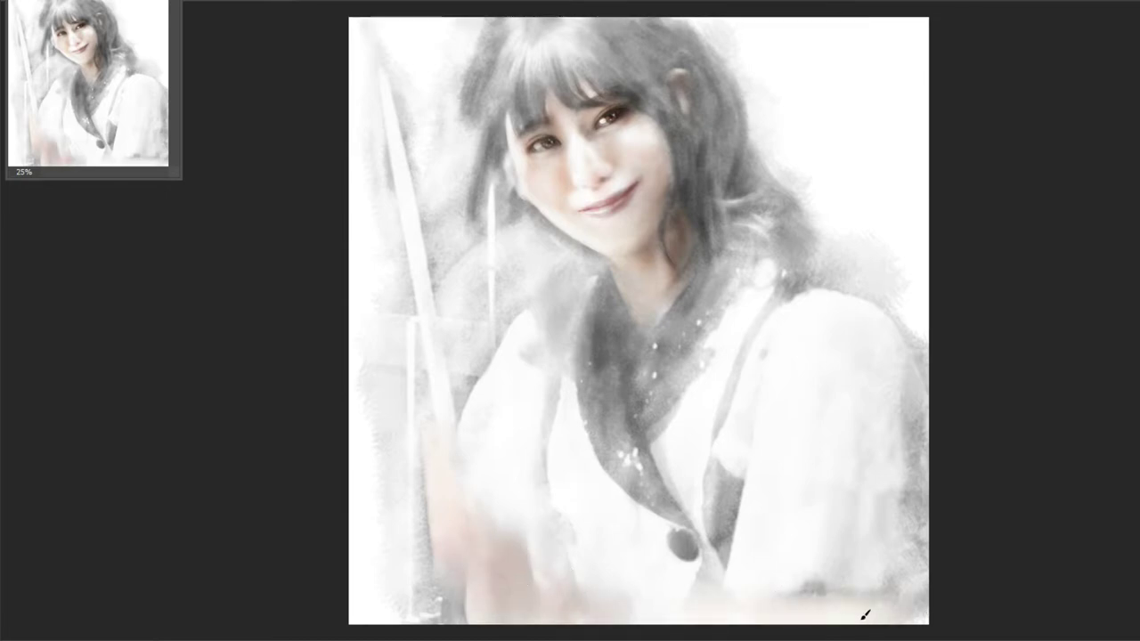
mouse_move(858, 519)
mouse_down()
mouse_move(918, 590)
mouse_move(890, 554)
mouse_move(910, 506)
mouse_up()
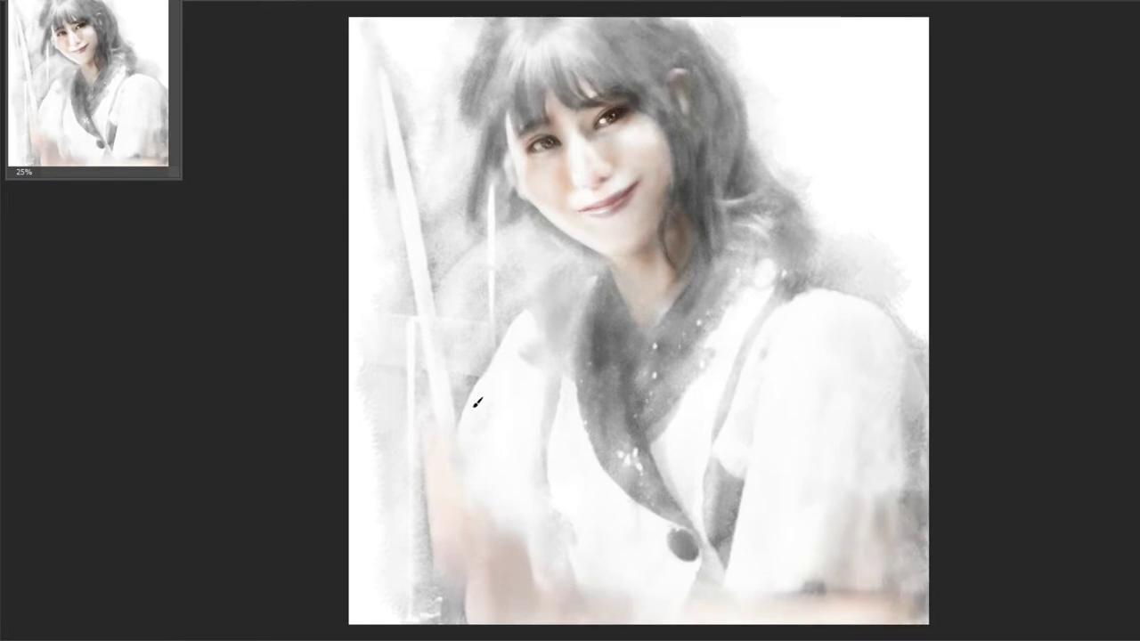
- Pick the 鉛筆 13% soft pencil and shade grey left of the collar
right_click(453, 89)
click(342, 52)
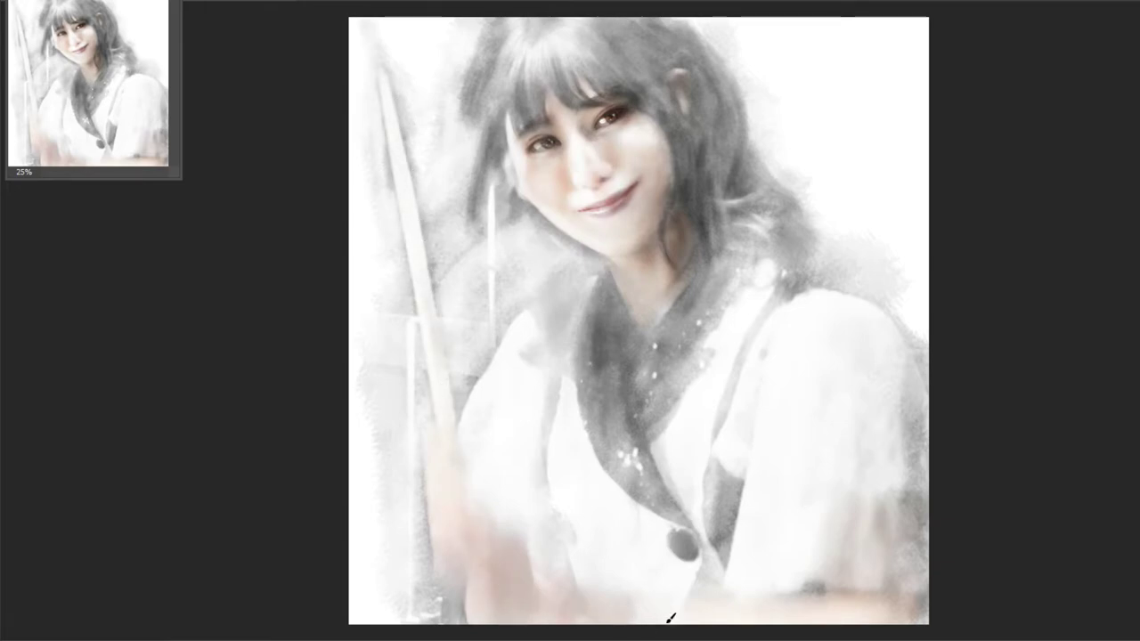
right_click(777, 198)
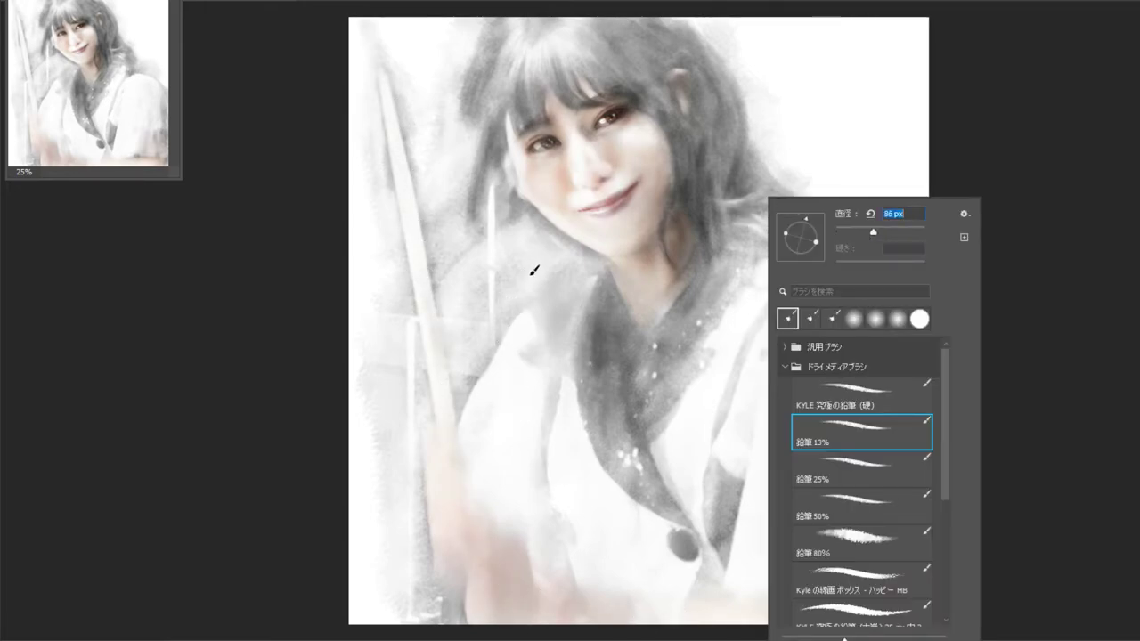
click(547, 234)
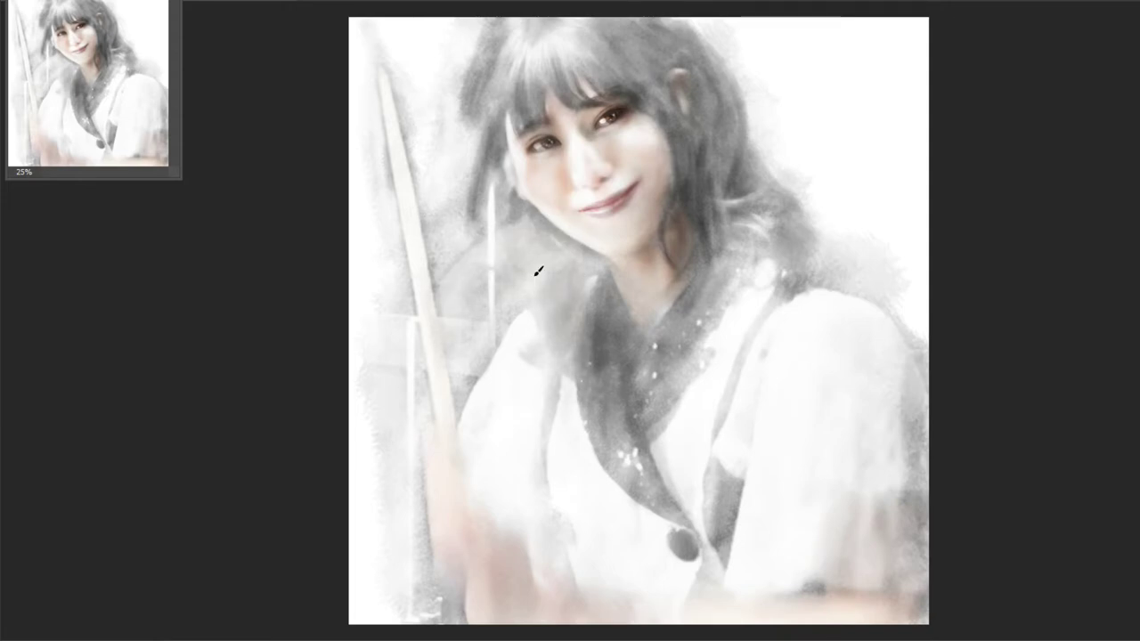
drag(537, 271, 521, 419)
mouse_move(580, 307)
mouse_down()
mouse_move(496, 311)
mouse_move(457, 293)
mouse_move(486, 402)
mouse_up()
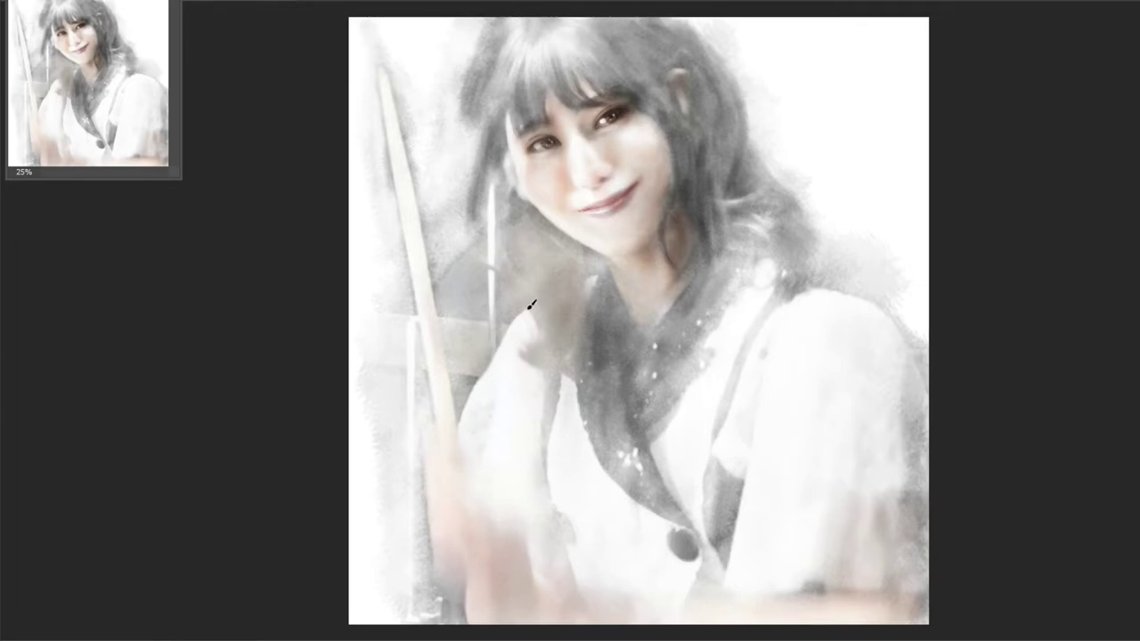
- Switch to the 鉛筆 25% pencil and darken the left hair, crown and bangs
right_click(570, 350)
mouse_move(514, 42)
mouse_down()
mouse_move(498, 41)
mouse_move(472, 89)
mouse_move(486, 97)
mouse_up()
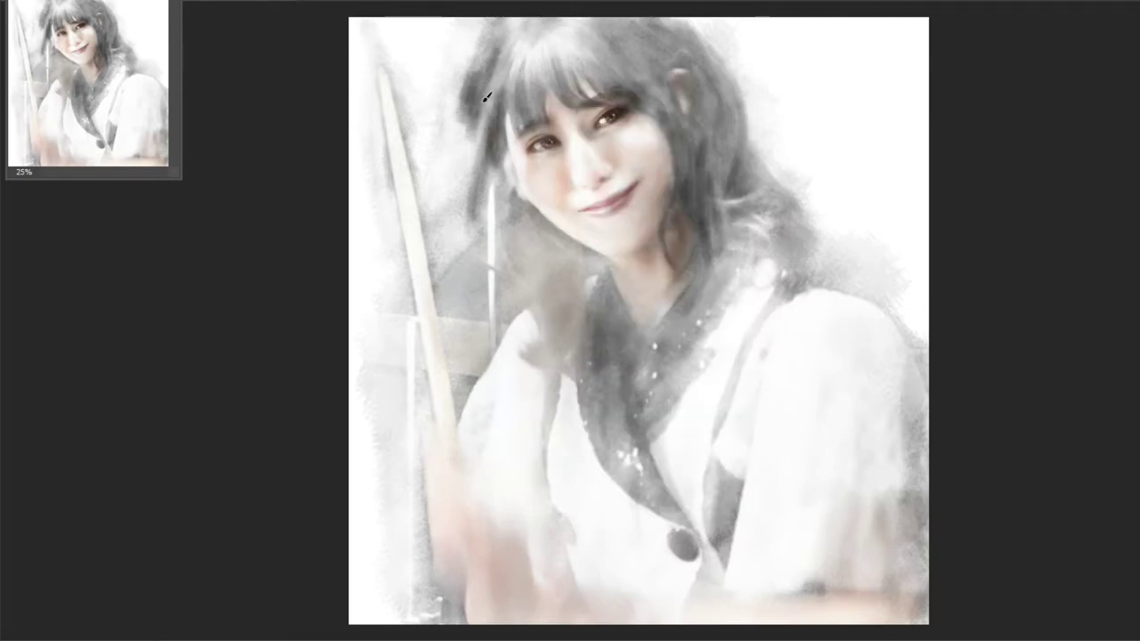
drag(485, 154, 476, 209)
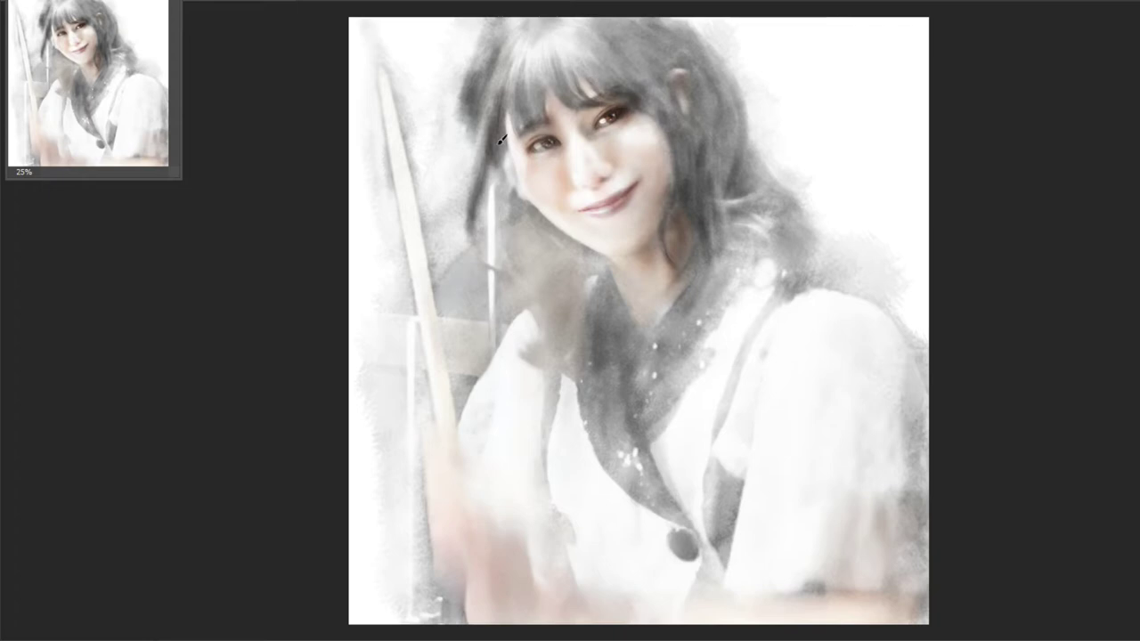
mouse_move(502, 130)
mouse_down()
mouse_move(484, 45)
mouse_move(533, 15)
mouse_up()
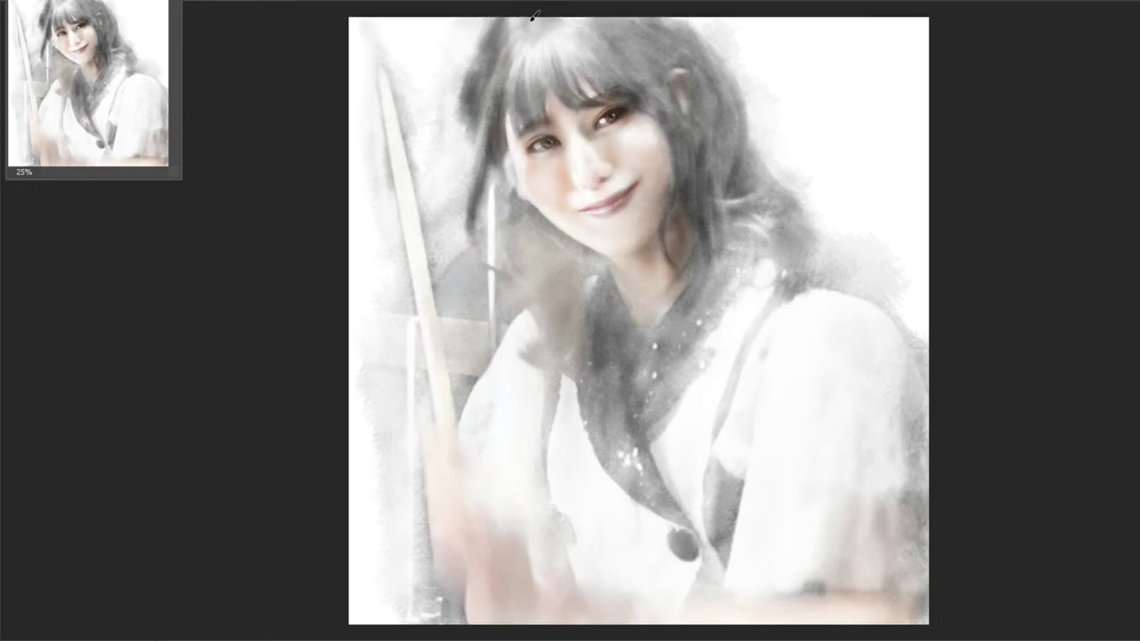
mouse_move(495, 98)
mouse_down()
mouse_move(537, 33)
mouse_move(524, 49)
mouse_move(554, 63)
mouse_up()
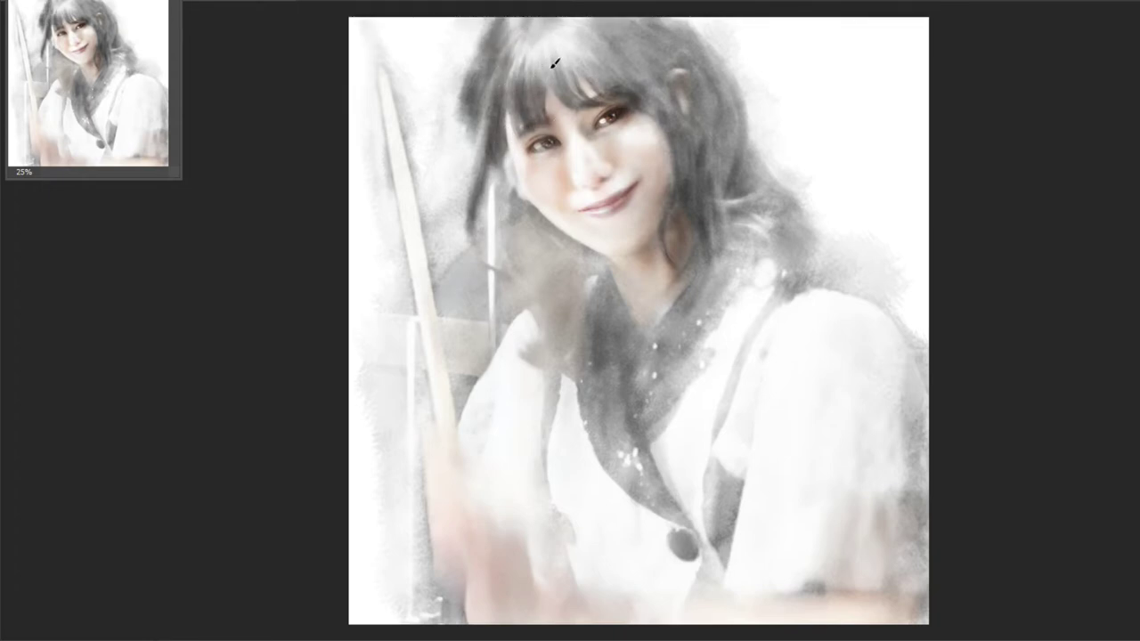
mouse_move(543, 19)
mouse_down()
mouse_move(553, 43)
mouse_move(554, 32)
mouse_move(627, 98)
mouse_move(663, 98)
mouse_move(622, 48)
mouse_move(668, 134)
mouse_move(588, 36)
mouse_move(554, 38)
mouse_move(674, 49)
mouse_move(650, 67)
mouse_move(723, 122)
mouse_move(682, 51)
mouse_move(701, 130)
mouse_move(677, 205)
mouse_move(672, 134)
mouse_move(716, 133)
mouse_up()
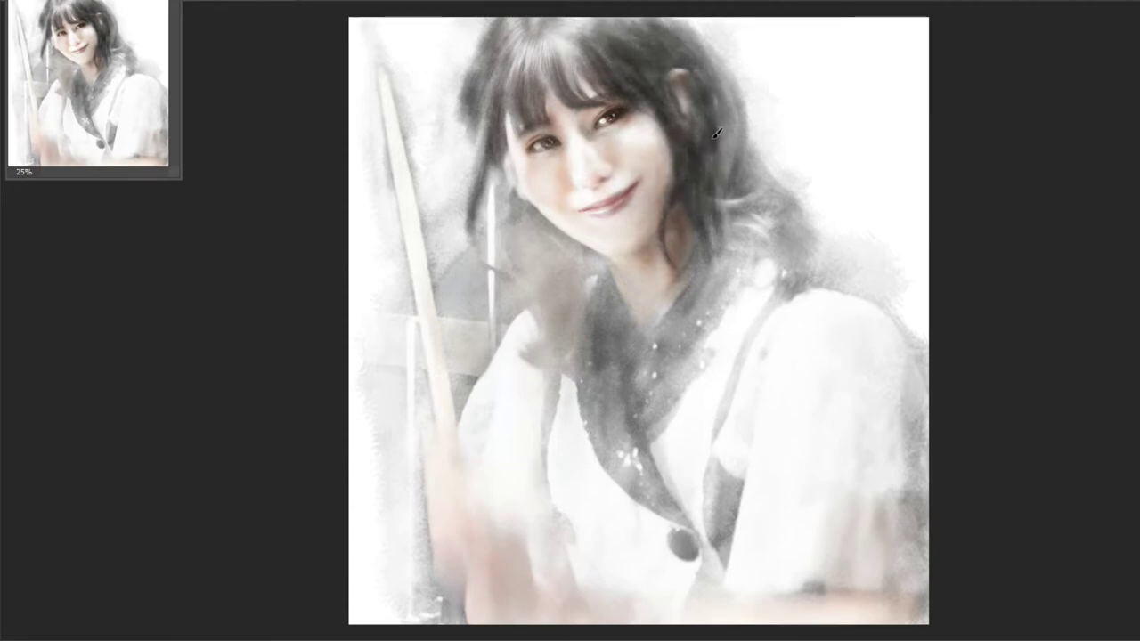
- Darken the right-side hair, the collar and neck, and the hair by the ear
mouse_move(701, 241)
mouse_down()
mouse_move(721, 71)
mouse_move(743, 187)
mouse_move(692, 148)
mouse_move(656, 20)
mouse_move(734, 107)
mouse_move(740, 214)
mouse_move(770, 230)
mouse_move(739, 245)
mouse_move(743, 169)
mouse_move(757, 168)
mouse_move(735, 236)
mouse_move(717, 136)
mouse_up()
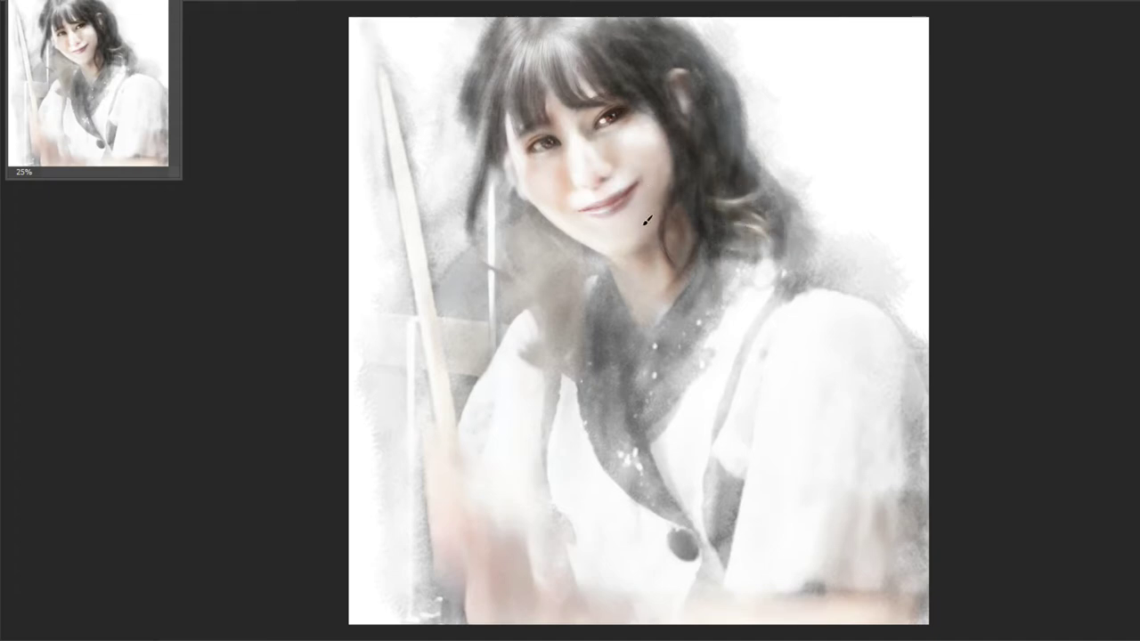
mouse_move(620, 306)
mouse_down()
mouse_move(596, 370)
mouse_move(601, 418)
mouse_move(633, 321)
mouse_move(614, 303)
mouse_move(601, 446)
mouse_move(618, 415)
mouse_move(705, 556)
mouse_move(648, 349)
mouse_move(682, 298)
mouse_move(713, 294)
mouse_move(653, 346)
mouse_move(686, 400)
mouse_move(650, 441)
mouse_move(664, 307)
mouse_move(709, 317)
mouse_move(654, 427)
mouse_move(709, 269)
mouse_move(763, 234)
mouse_up()
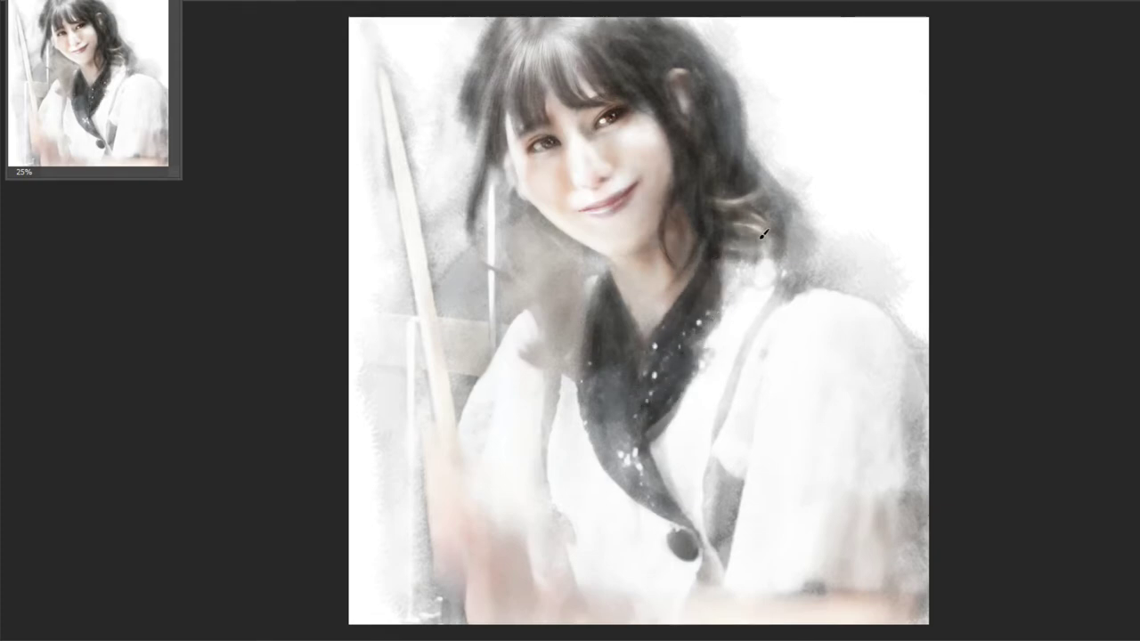
drag(710, 183, 728, 168)
mouse_move(476, 91)
mouse_down()
mouse_move(486, 40)
mouse_move(477, 116)
mouse_move(486, 23)
mouse_move(488, 133)
mouse_move(506, 144)
mouse_up()
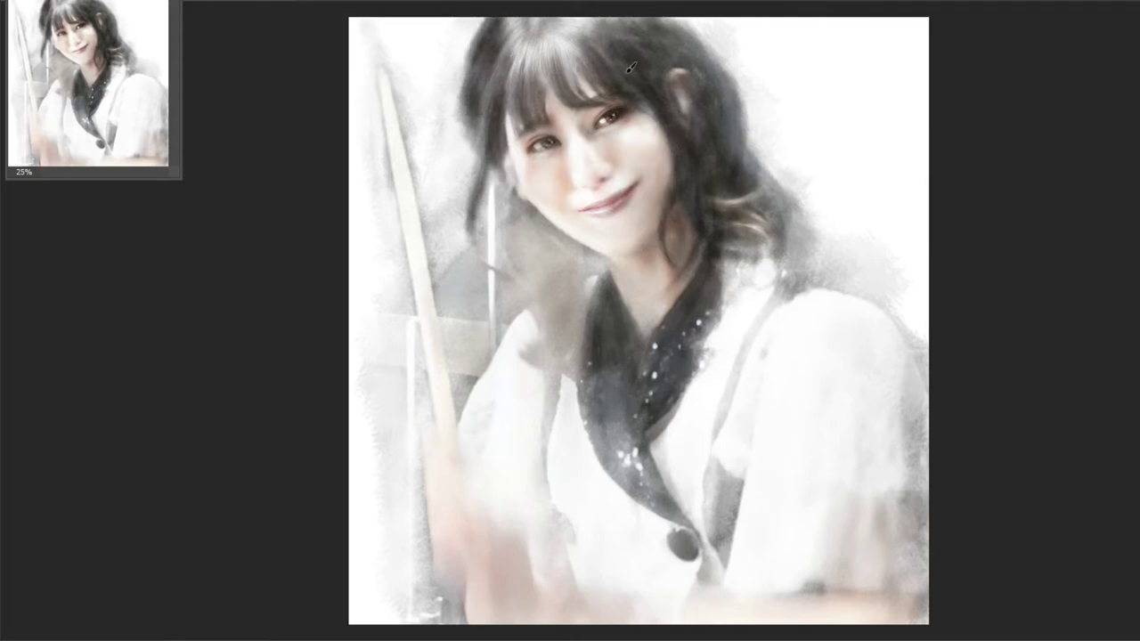
drag(630, 66, 573, 75)
mouse_move(632, 106)
mouse_down()
mouse_move(672, 153)
mouse_move(710, 232)
mouse_up()
- Paint the dark shoulder strap and lightly shade the right picture edge
mouse_move(774, 311)
mouse_down()
mouse_move(720, 415)
mouse_move(809, 297)
mouse_move(798, 280)
mouse_move(726, 265)
mouse_up()
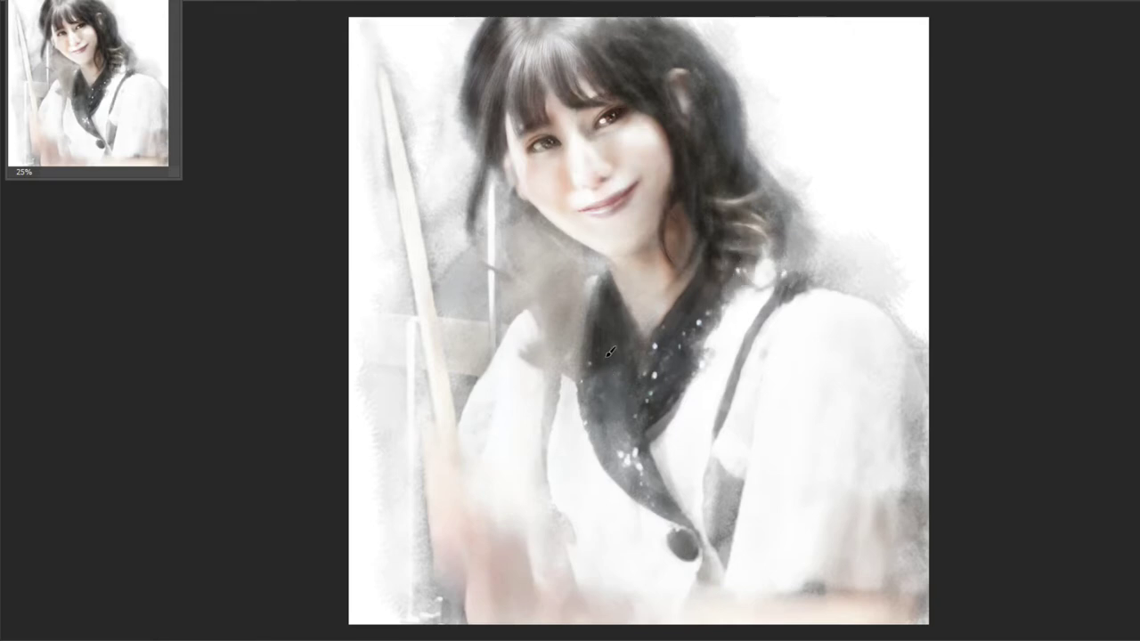
mouse_move(712, 459)
mouse_down()
mouse_move(729, 558)
mouse_move(708, 590)
mouse_up()
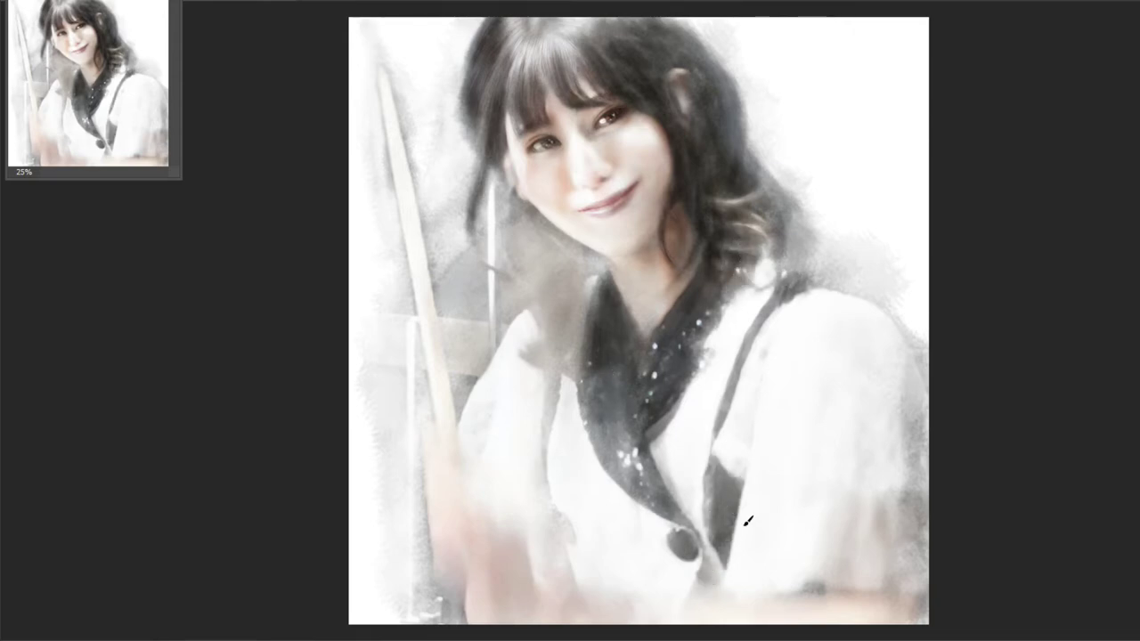
drag(922, 463, 920, 381)
drag(918, 545, 919, 591)
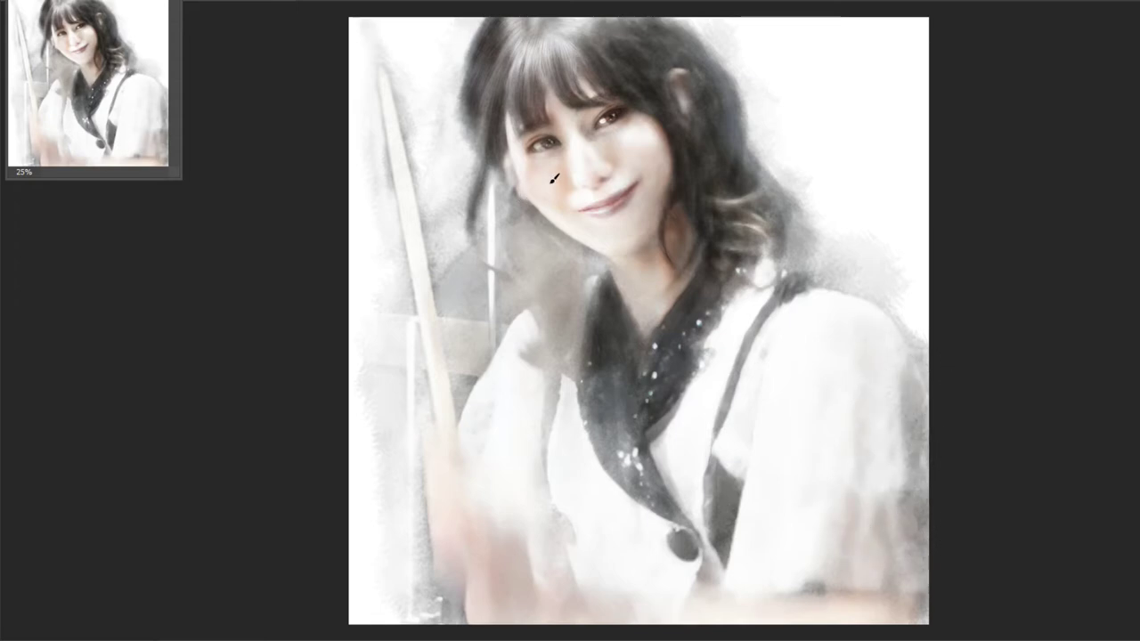
mouse_move(534, 222)
mouse_down()
mouse_move(517, 224)
mouse_move(511, 183)
mouse_move(547, 312)
mouse_move(561, 262)
mouse_move(539, 219)
mouse_up()
- Deepen the collar, neck hair, right hair edge, shoulder edge and left background
mouse_move(590, 282)
mouse_down()
mouse_move(537, 356)
mouse_move(582, 542)
mouse_up()
mouse_move(546, 351)
mouse_down()
mouse_move(578, 267)
mouse_move(626, 293)
mouse_up()
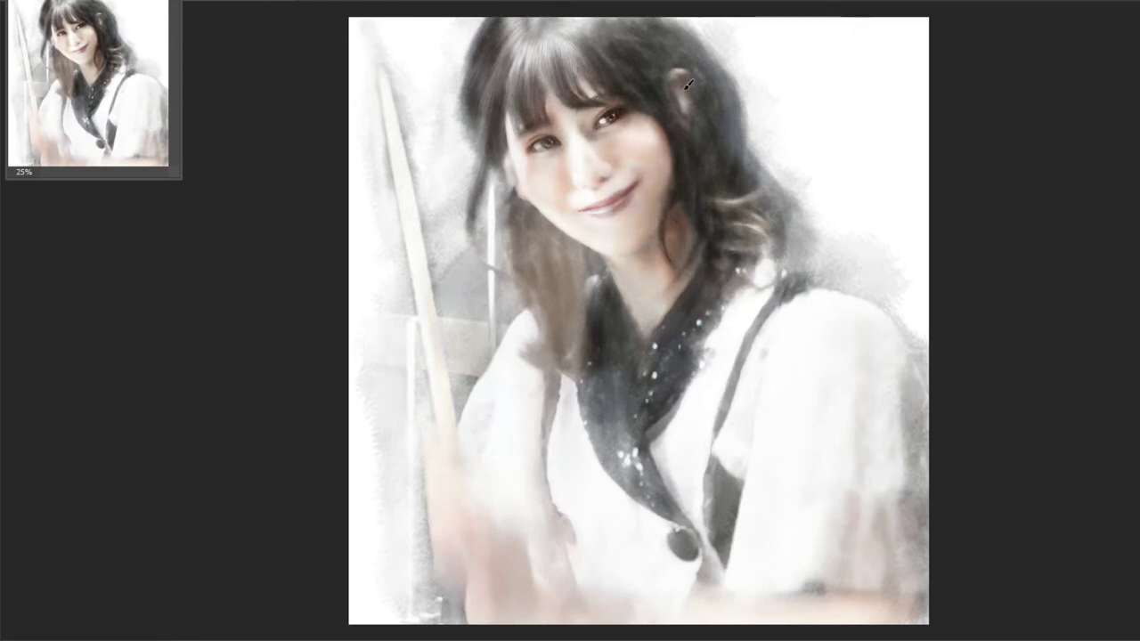
drag(687, 84, 680, 112)
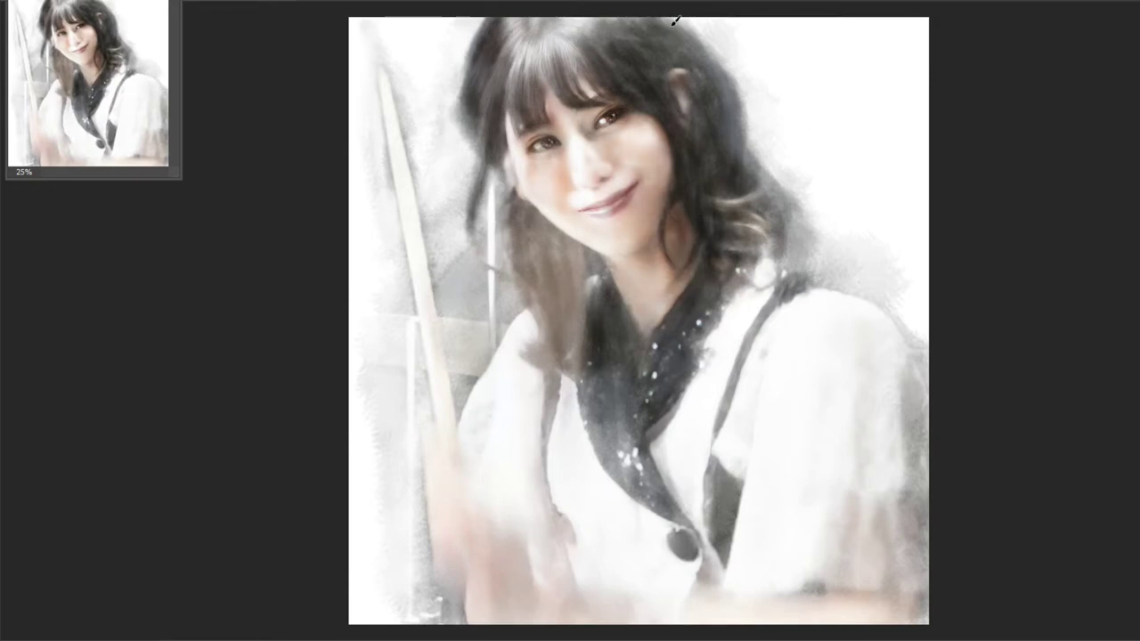
mouse_move(674, 20)
mouse_down()
mouse_move(721, 50)
mouse_move(804, 209)
mouse_move(782, 223)
mouse_up()
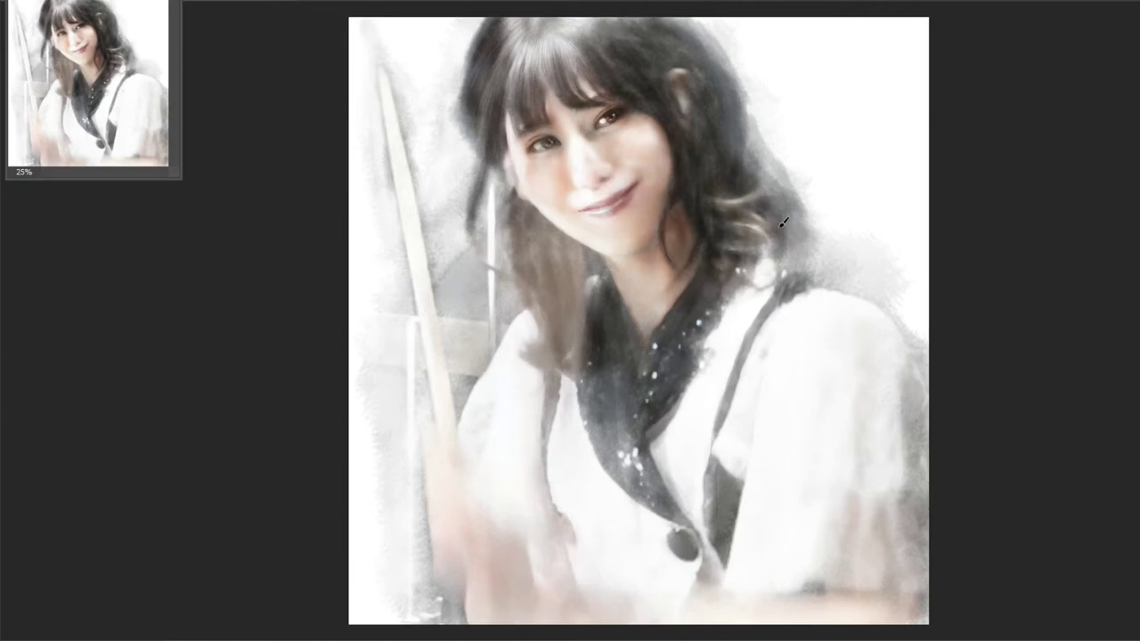
drag(857, 294, 926, 344)
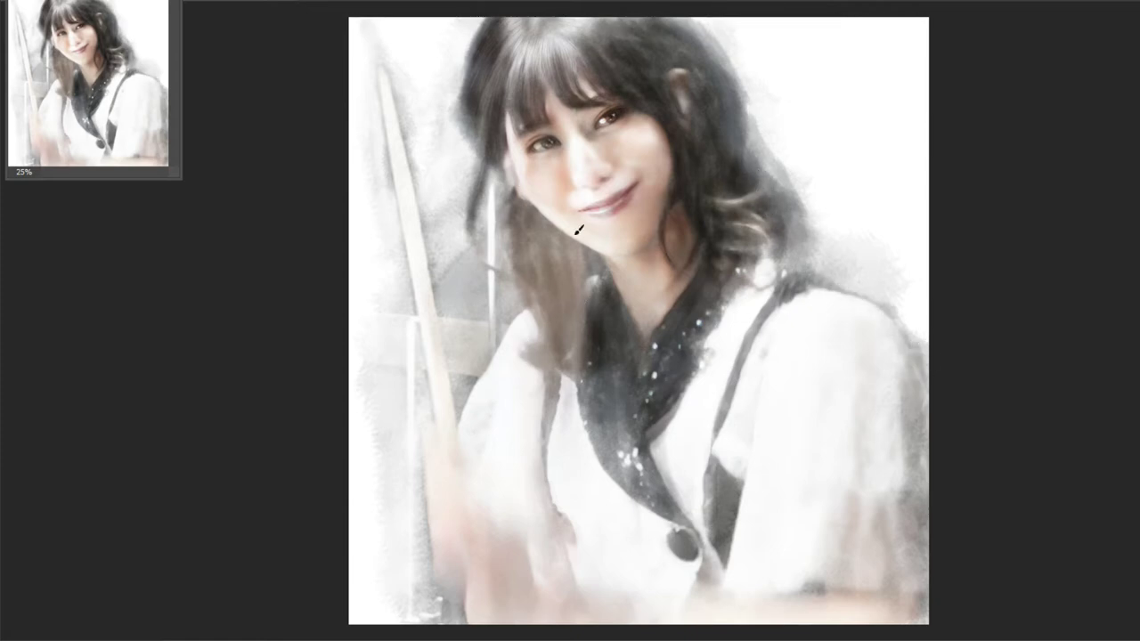
mouse_move(477, 249)
mouse_down()
mouse_move(458, 245)
mouse_move(445, 196)
mouse_move(435, 225)
mouse_move(394, 89)
mouse_move(440, 127)
mouse_move(402, 69)
mouse_move(405, 29)
mouse_move(415, 107)
mouse_move(463, 254)
mouse_move(509, 216)
mouse_move(419, 255)
mouse_move(440, 112)
mouse_move(391, 31)
mouse_move(466, 160)
mouse_up()
- Darken the background along the left edge and left of the pole
right_click(383, 96)
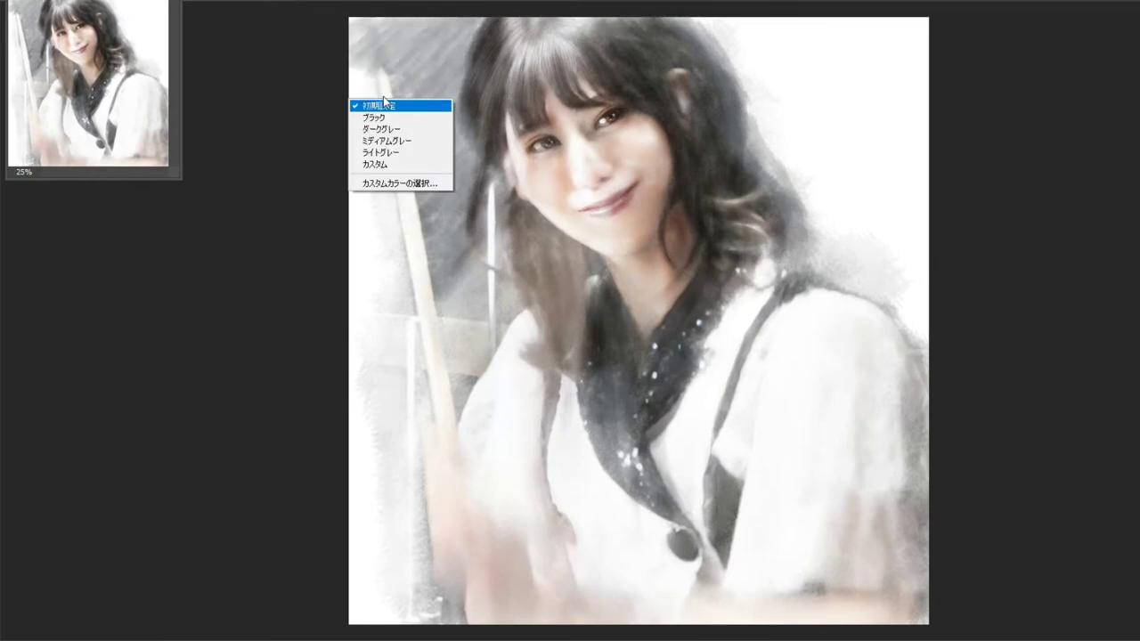
click(384, 87)
mouse_move(385, 87)
mouse_down()
mouse_move(374, 255)
mouse_move(364, 21)
mouse_move(383, 300)
mouse_up()
right_click(414, 323)
mouse_move(416, 365)
mouse_down()
mouse_move(429, 546)
mouse_move(415, 476)
mouse_move(397, 476)
mouse_move(382, 540)
mouse_move(400, 380)
mouse_move(365, 372)
mouse_move(387, 526)
mouse_move(382, 605)
mouse_move(368, 433)
mouse_move(407, 369)
mouse_up()
- Resize the pencil to about 33 px and darken more background beside the pole
right_click(410, 321)
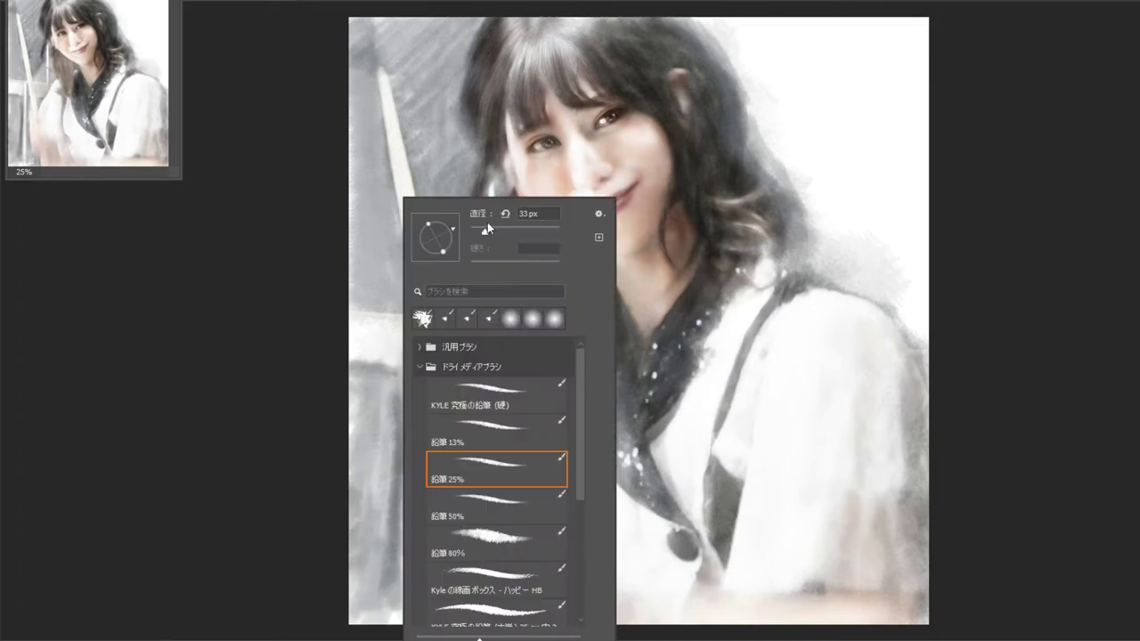
mouse_move(354, 321)
mouse_down()
mouse_move(382, 339)
mouse_move(341, 330)
mouse_up()
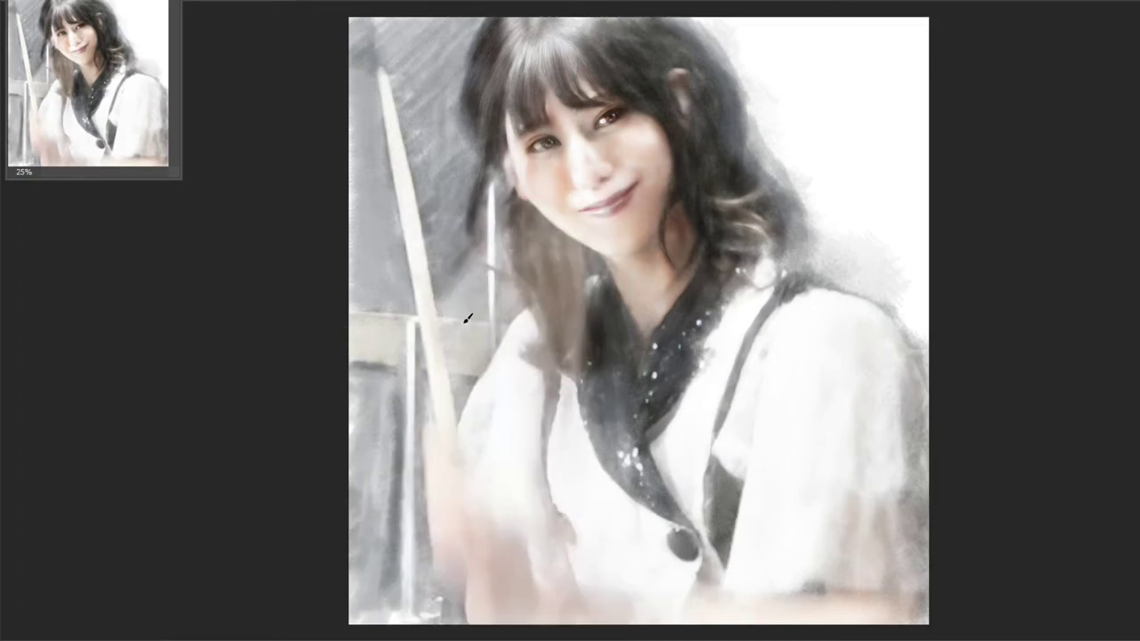
drag(467, 318, 451, 329)
drag(389, 362, 355, 319)
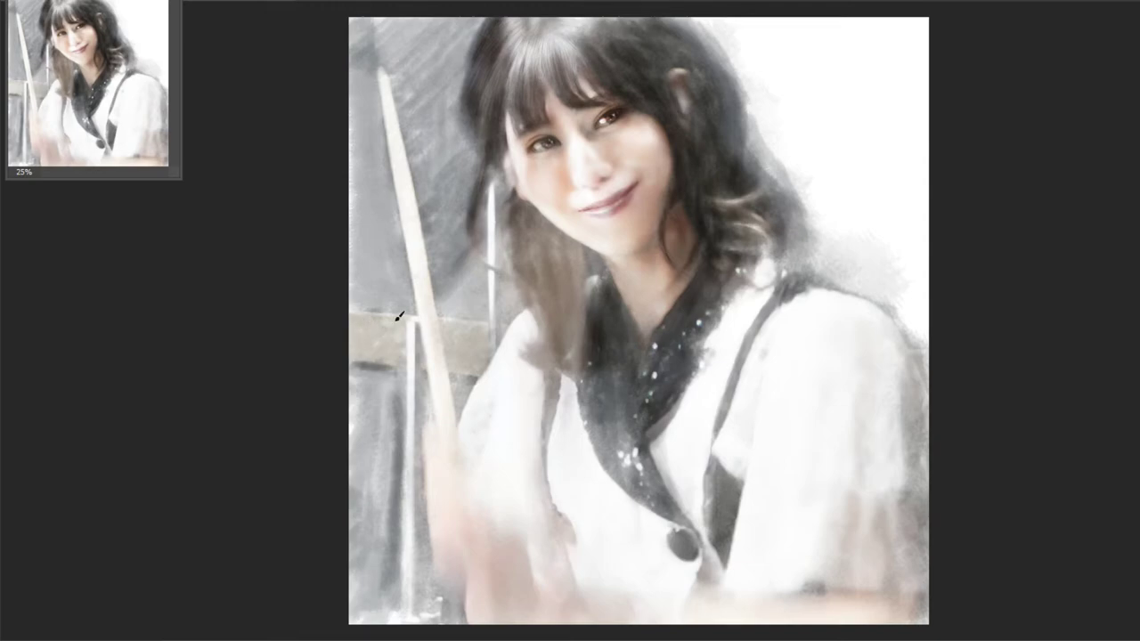
drag(361, 381, 399, 362)
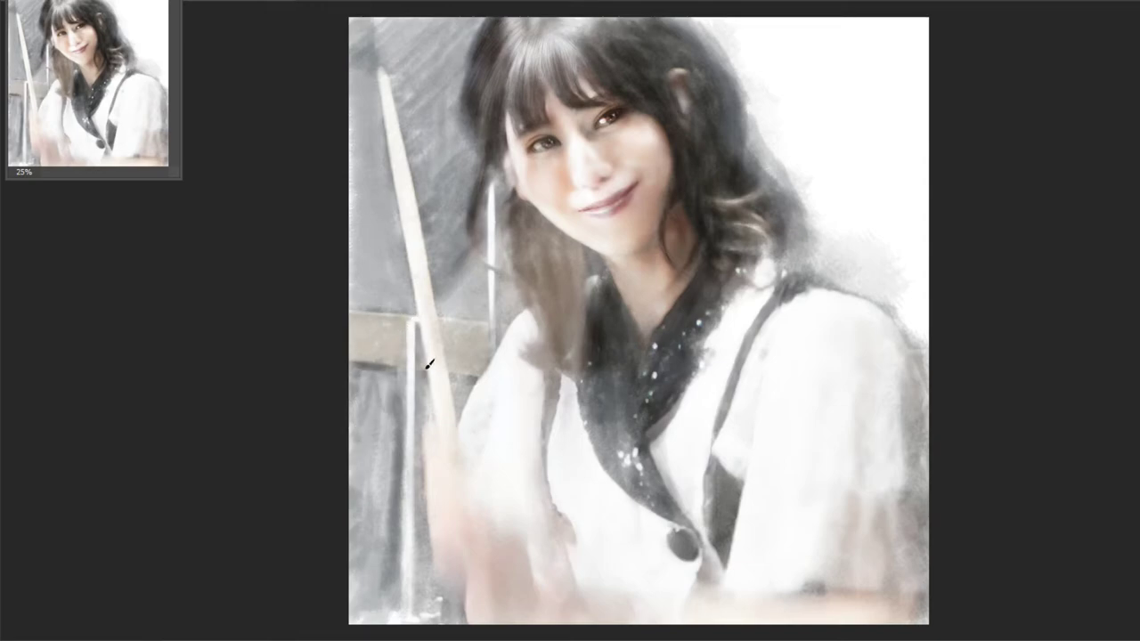
- Grey the upper-left background and the white area right of the hair
mouse_move(374, 27)
mouse_down()
mouse_move(394, 262)
mouse_move(419, 247)
mouse_up()
mouse_move(446, 294)
mouse_down()
mouse_move(460, 69)
mouse_move(356, 98)
mouse_move(354, 293)
mouse_move(348, 133)
mouse_move(345, 400)
mouse_move(374, 339)
mouse_move(364, 471)
mouse_move(389, 542)
mouse_move(419, 500)
mouse_move(374, 383)
mouse_move(408, 579)
mouse_move(486, 174)
mouse_move(402, 43)
mouse_up()
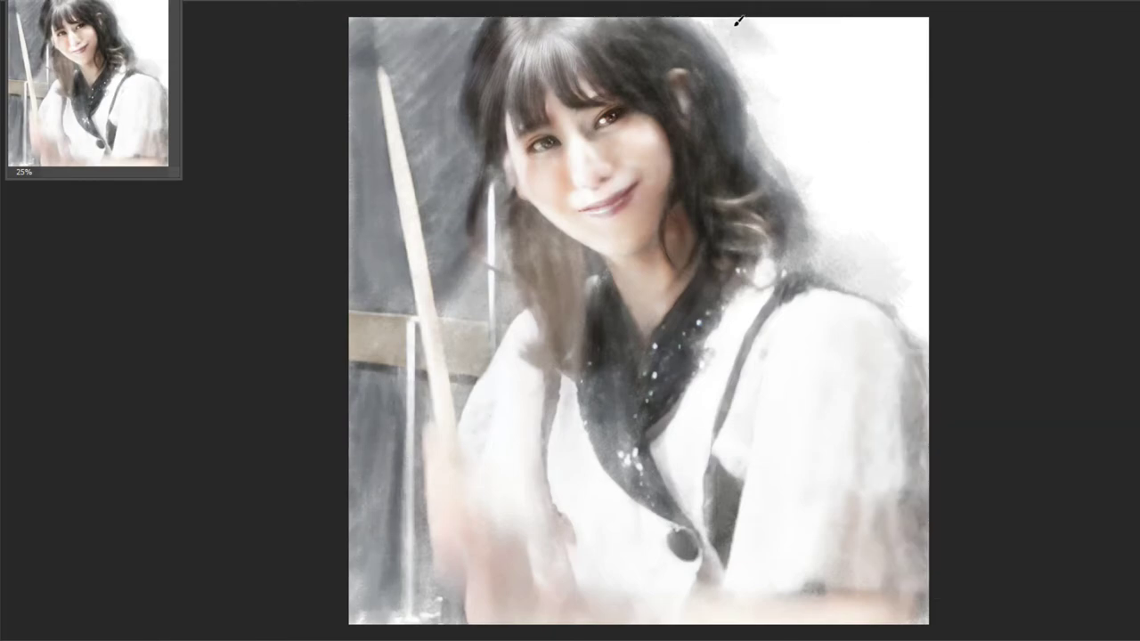
mouse_move(739, 22)
mouse_down()
mouse_move(733, 35)
mouse_move(878, 267)
mouse_move(909, 242)
mouse_move(913, 26)
mouse_move(837, 116)
mouse_move(921, 295)
mouse_move(911, 300)
mouse_move(816, 94)
mouse_move(773, 127)
mouse_move(807, 223)
mouse_move(901, 252)
mouse_move(920, 89)
mouse_move(730, 16)
mouse_move(703, 81)
mouse_move(901, 48)
mouse_move(764, 94)
mouse_move(942, 204)
mouse_move(921, 330)
mouse_move(923, 255)
mouse_move(727, 144)
mouse_move(712, 14)
mouse_move(771, 105)
mouse_move(784, 152)
mouse_move(942, 218)
mouse_move(831, 63)
mouse_move(715, 20)
mouse_move(567, 27)
mouse_move(703, 120)
mouse_move(551, 163)
mouse_move(427, 116)
mouse_move(449, 26)
mouse_move(395, 26)
mouse_move(341, 133)
mouse_move(459, 285)
mouse_move(462, 126)
mouse_up()
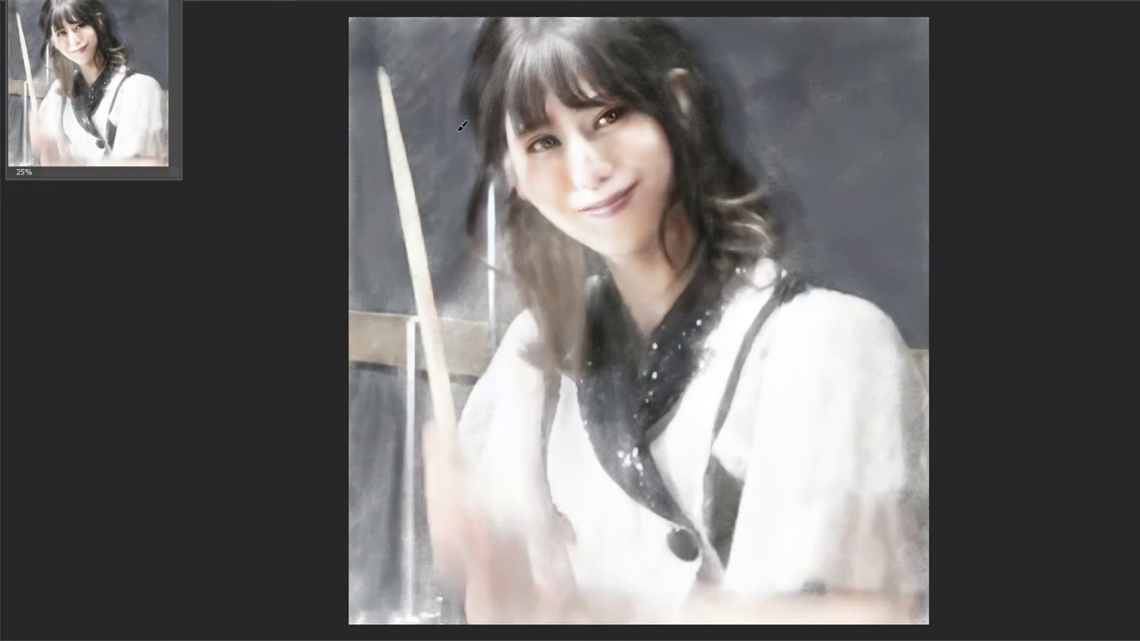
- Darken the background by the pole and the shoulder, then redden the lips
mouse_move(463, 230)
mouse_down()
mouse_move(392, 365)
mouse_move(356, 499)
mouse_move(362, 614)
mouse_move(406, 417)
mouse_move(333, 369)
mouse_move(499, 262)
mouse_move(481, 418)
mouse_up()
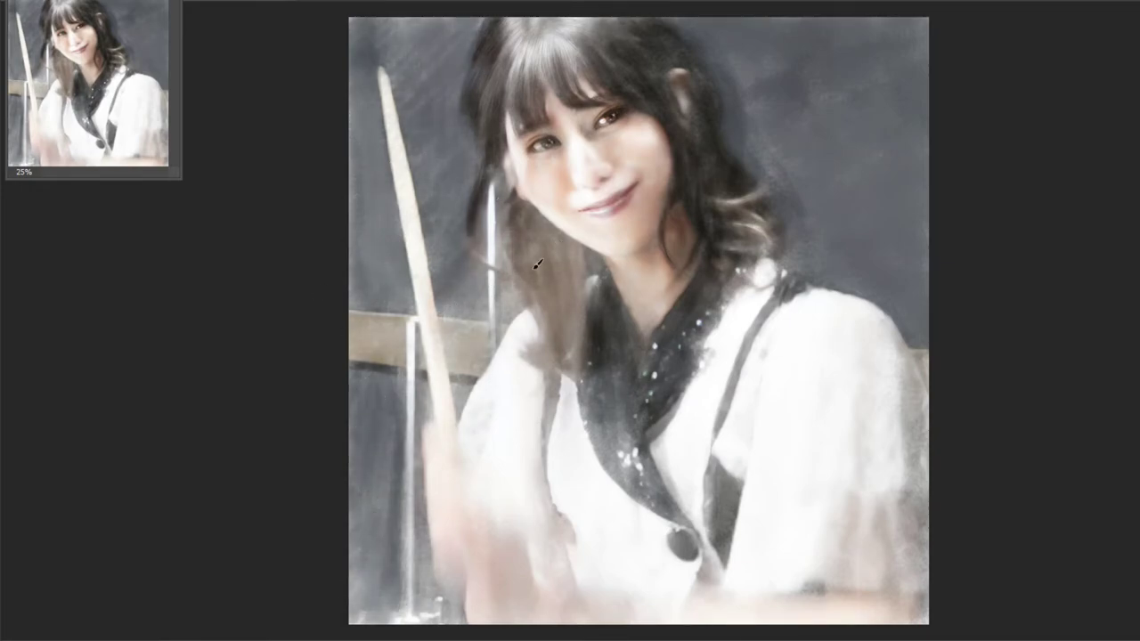
drag(538, 565, 562, 296)
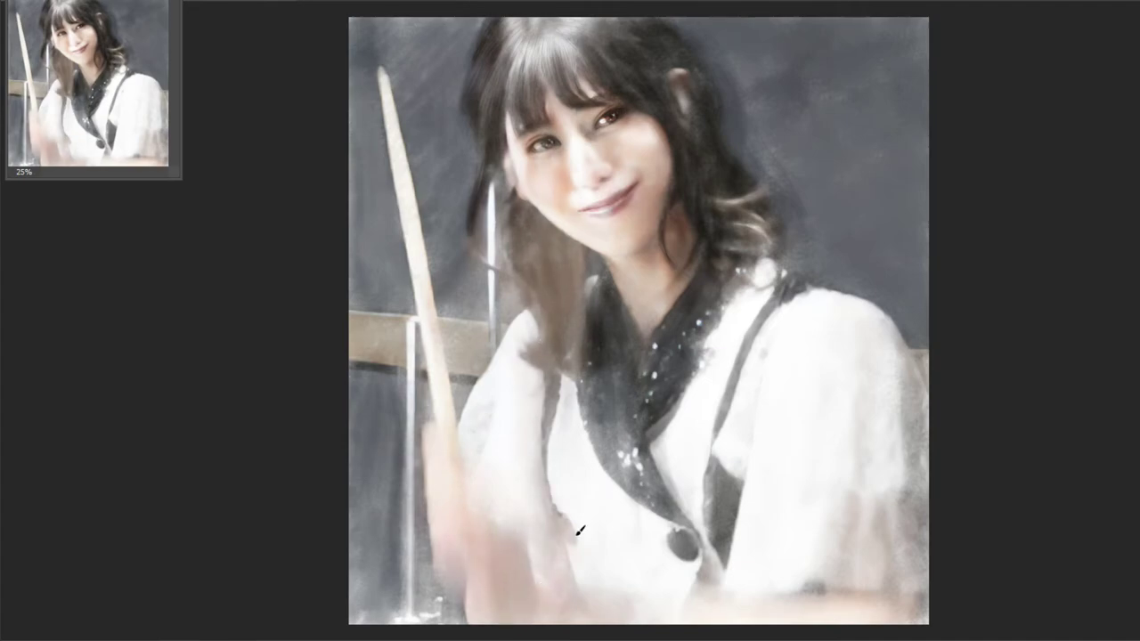
right_click(695, 231)
double_click(757, 472)
mouse_move(627, 170)
mouse_down()
mouse_move(599, 197)
mouse_move(650, 152)
mouse_up()
- Darken the collar from the neck down along its edge
right_click(638, 167)
double_click(652, 393)
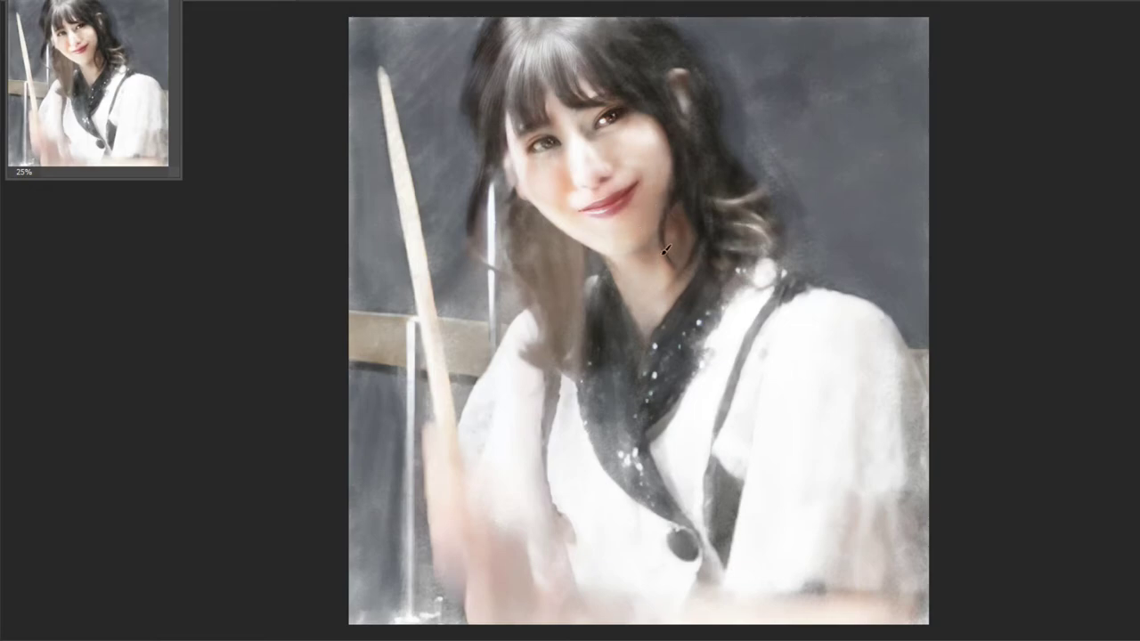
mouse_move(674, 291)
mouse_down()
mouse_move(624, 289)
mouse_move(637, 381)
mouse_up()
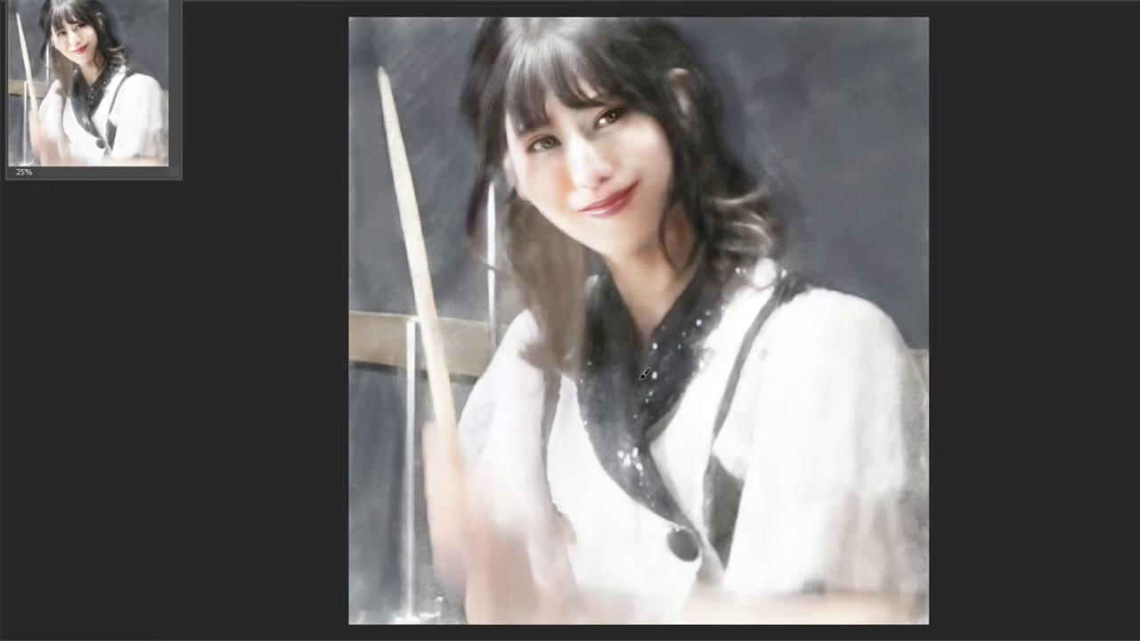
drag(618, 294, 634, 418)
mouse_move(602, 276)
mouse_down()
mouse_move(627, 431)
mouse_move(610, 402)
mouse_up()
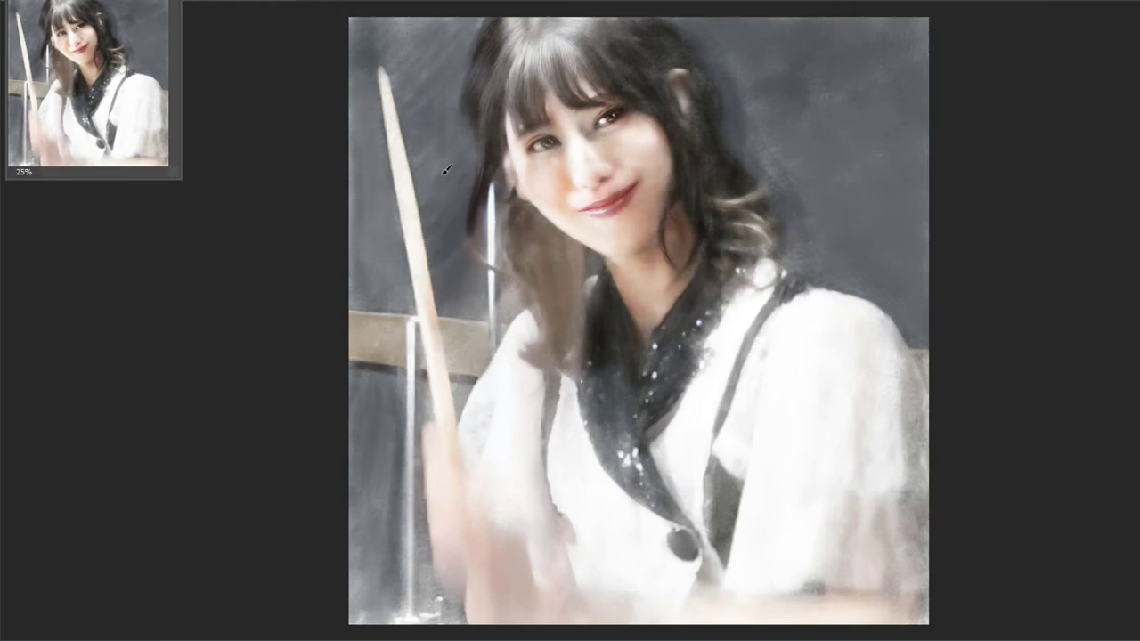
- Darken the background left of the drumstick and check the brush picker
mouse_move(446, 169)
mouse_down()
mouse_move(389, 143)
mouse_move(377, 234)
mouse_move(352, 103)
mouse_up()
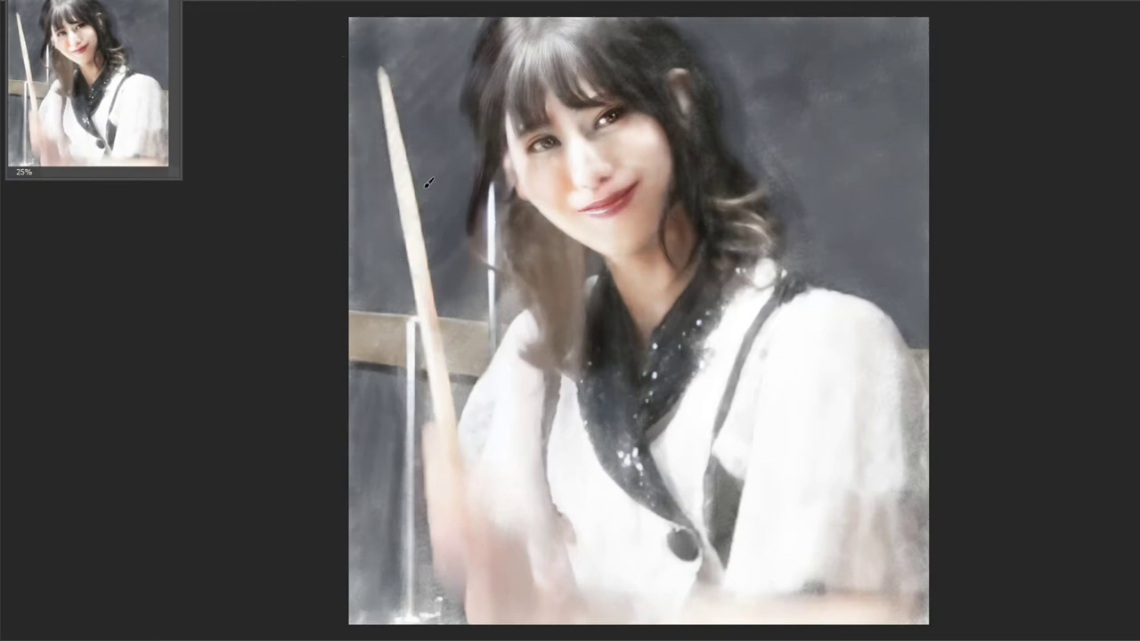
right_click(601, 52)
key(Escape)
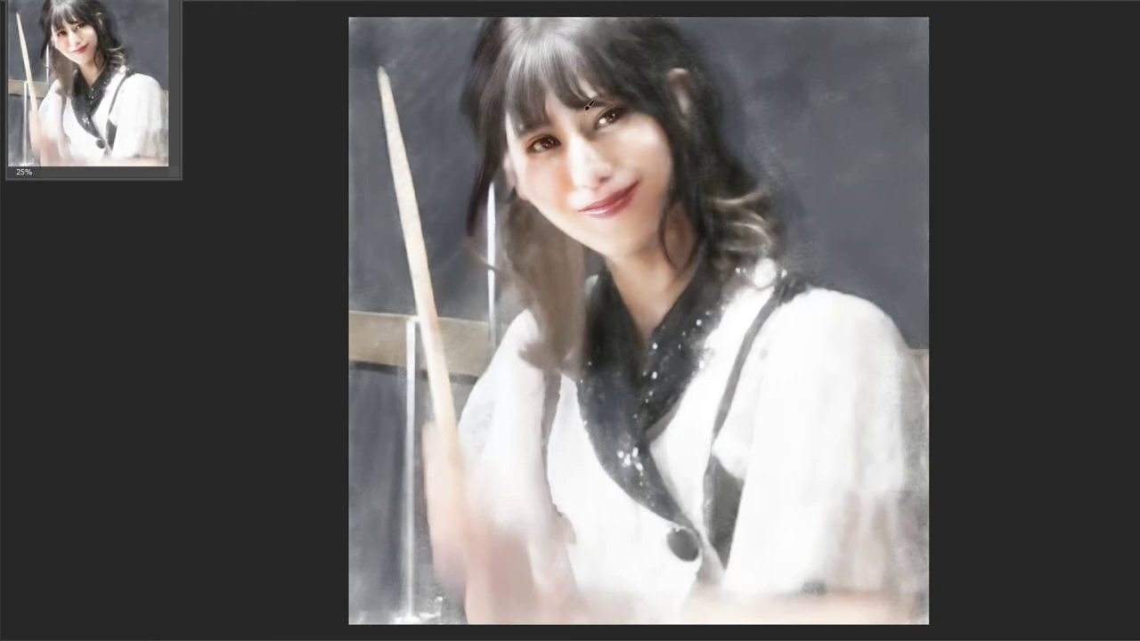
- Darken a bangs patch, the neck and collar, and the drumstick's lower end, then change brushes
drag(583, 60, 534, 42)
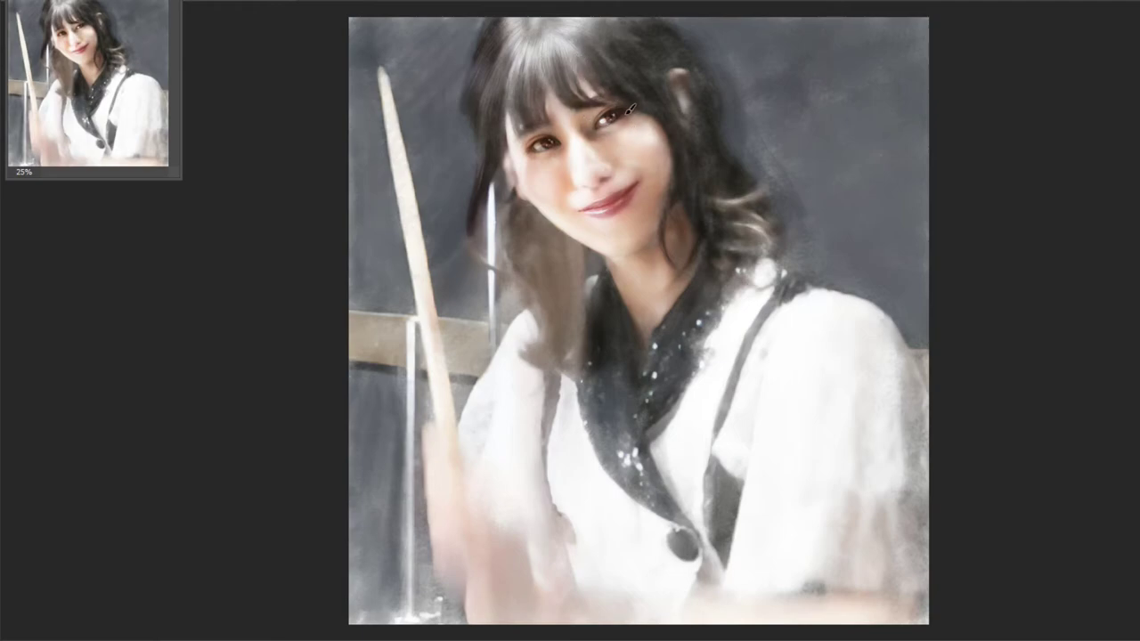
drag(656, 127, 681, 207)
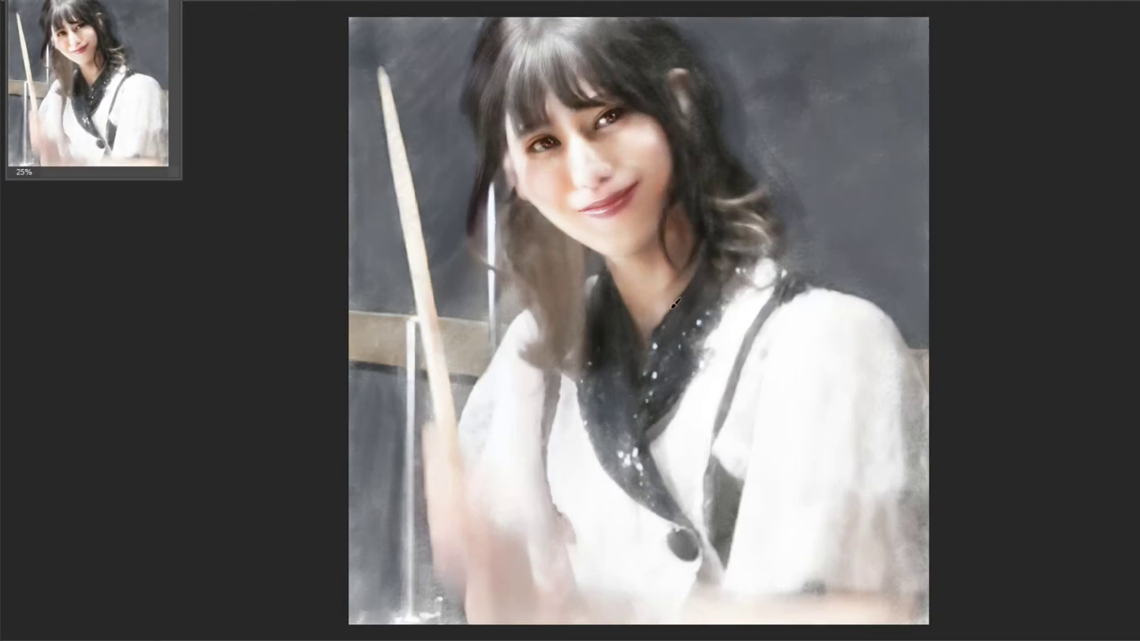
drag(674, 305, 587, 280)
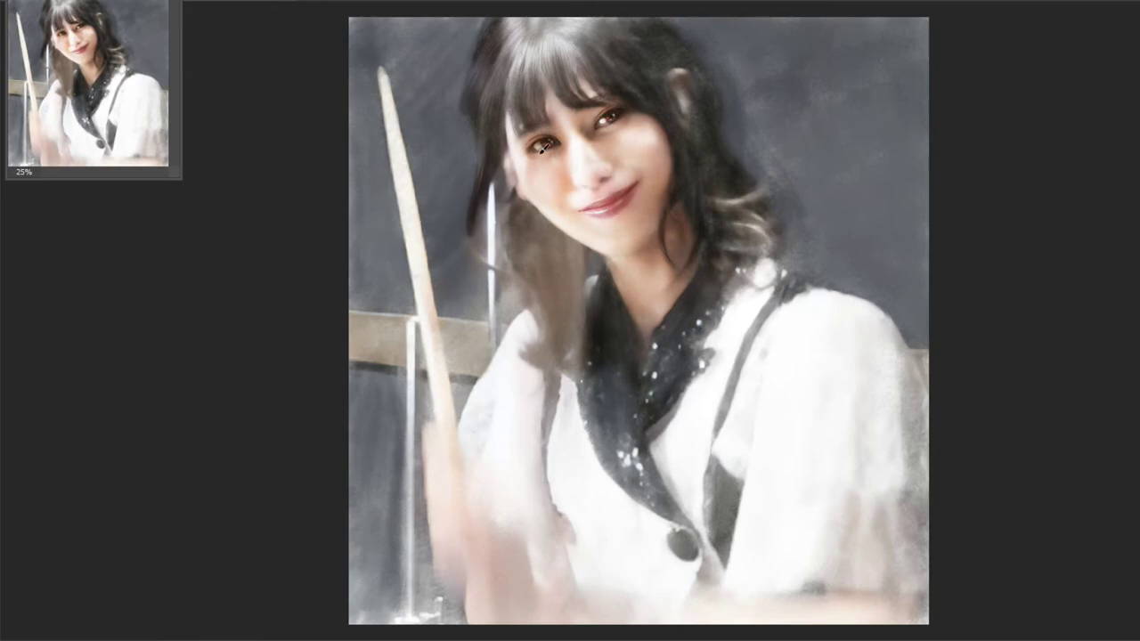
drag(451, 603, 433, 597)
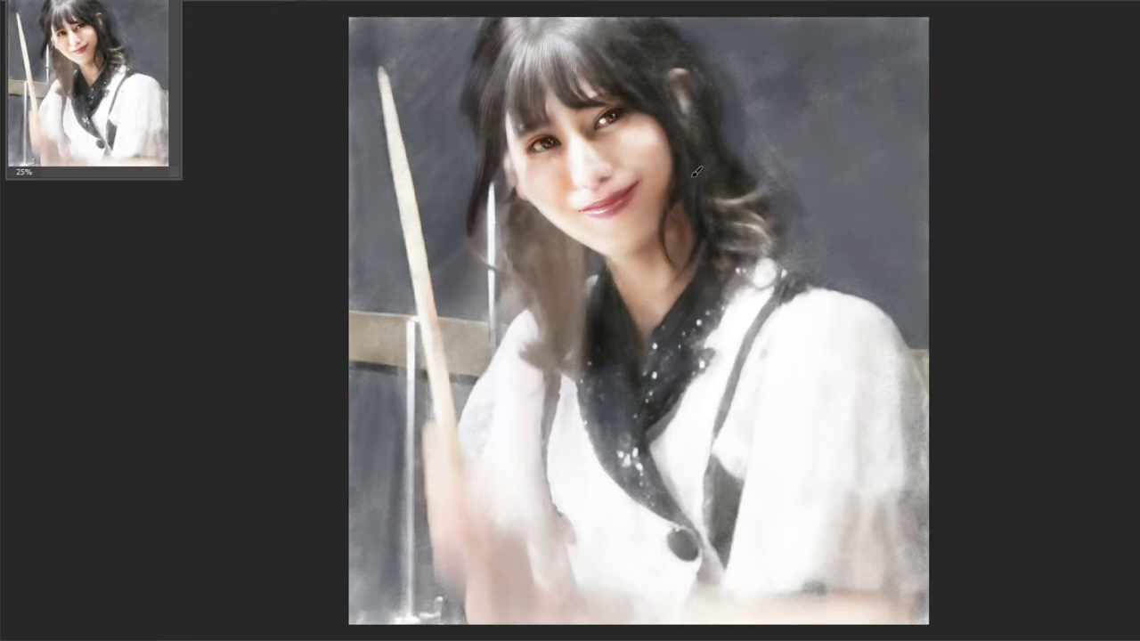
right_click(715, 163)
click(854, 425)
- With the new brush, darken the grey background around the drumstick, left edge and stand base
click(767, 62)
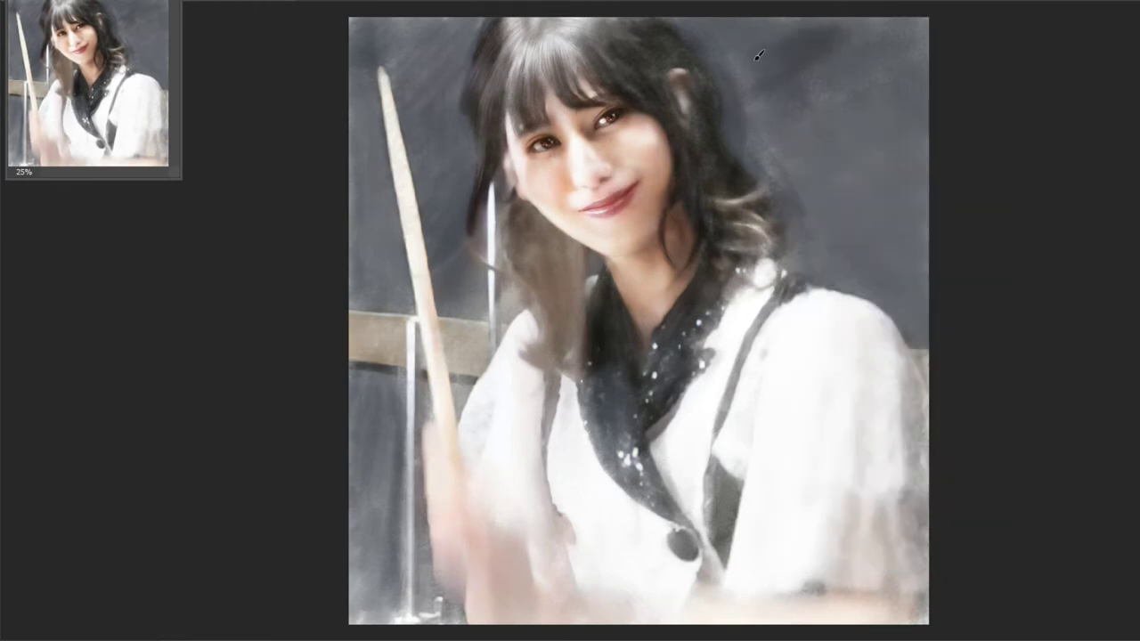
drag(704, 64, 921, 98)
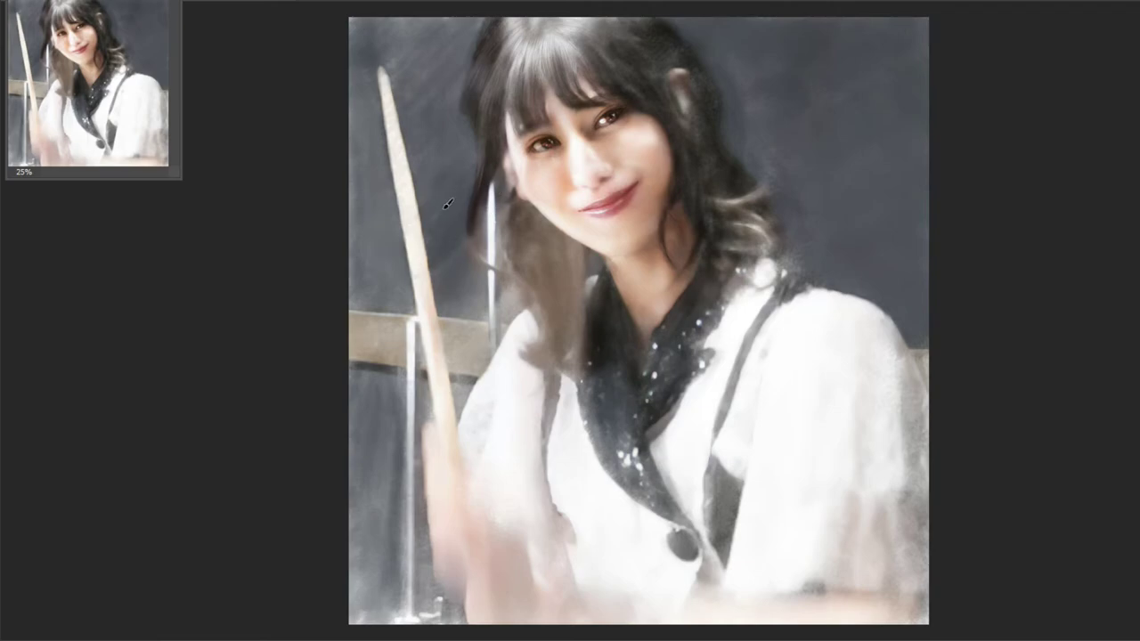
mouse_move(447, 203)
mouse_down()
mouse_move(486, 29)
mouse_move(370, 303)
mouse_up()
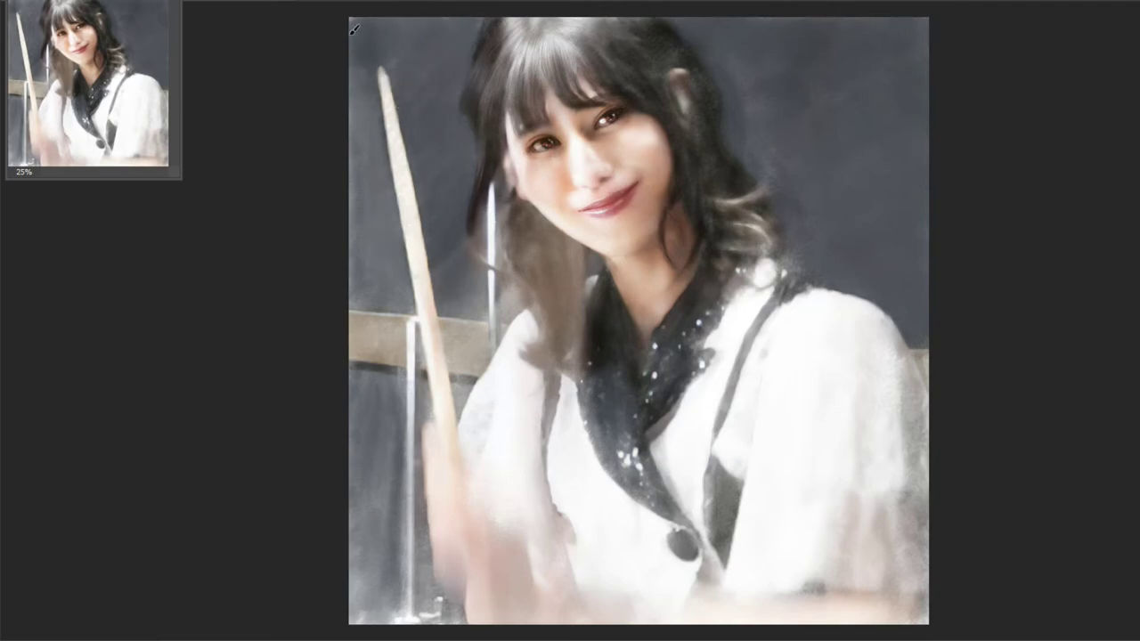
mouse_move(399, 435)
mouse_down()
mouse_move(359, 555)
mouse_move(358, 374)
mouse_move(384, 534)
mouse_move(415, 605)
mouse_move(413, 456)
mouse_up()
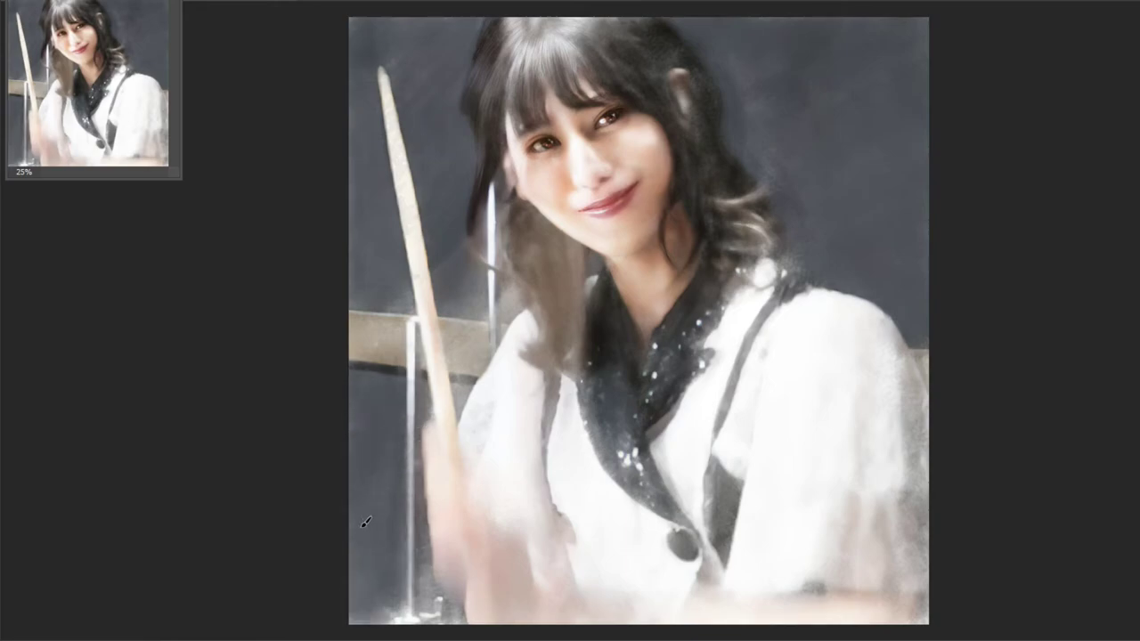
drag(406, 334, 396, 267)
drag(481, 293, 438, 249)
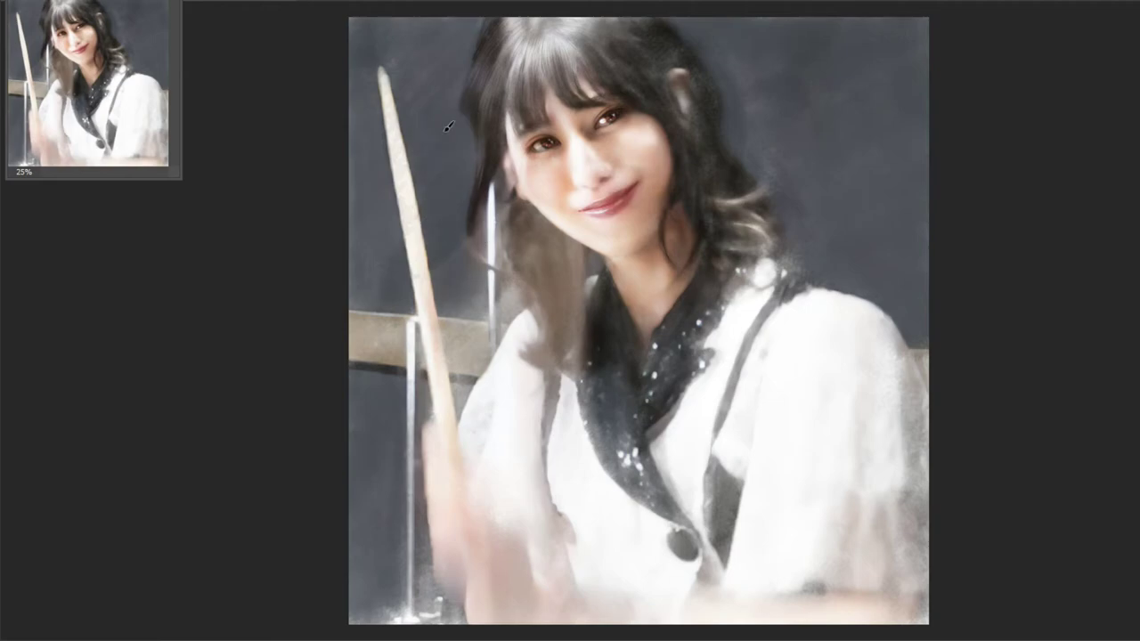
drag(427, 74, 366, 267)
mouse_move(393, 615)
mouse_down()
mouse_move(381, 587)
mouse_move(396, 616)
mouse_move(408, 606)
mouse_up()
mouse_move(436, 557)
mouse_down()
mouse_move(414, 612)
mouse_move(463, 619)
mouse_up()
- Add dark strokes along both sleeve edges and the jacket lapel edge
mouse_move(540, 471)
mouse_down()
mouse_move(561, 374)
mouse_move(576, 572)
mouse_move(614, 581)
mouse_up()
drag(578, 534, 572, 489)
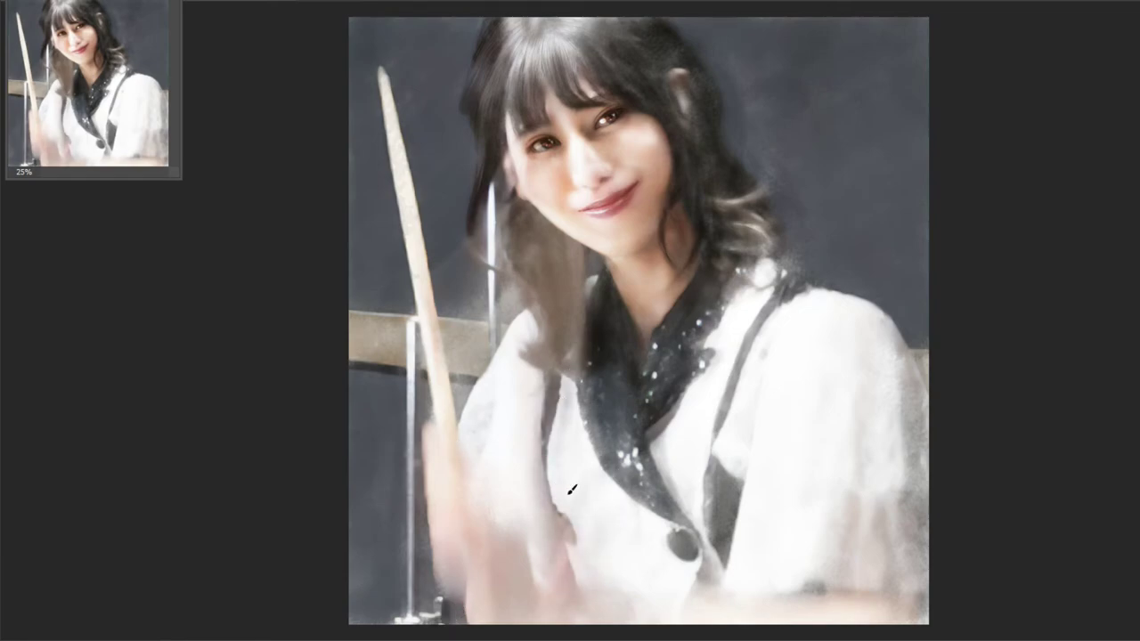
mouse_move(534, 627)
mouse_down()
mouse_move(523, 579)
mouse_move(486, 529)
mouse_move(479, 477)
mouse_up()
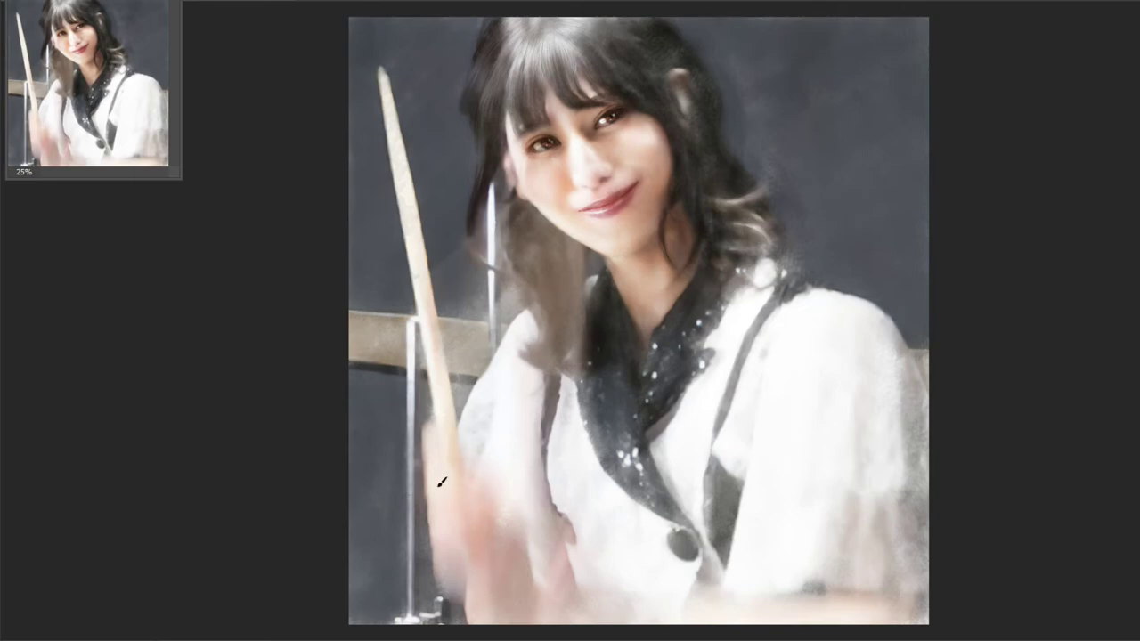
drag(584, 307, 605, 426)
mouse_move(615, 357)
mouse_down()
mouse_move(661, 492)
mouse_move(726, 557)
mouse_move(753, 394)
mouse_move(895, 427)
mouse_move(860, 393)
mouse_move(910, 413)
mouse_move(920, 374)
mouse_move(908, 498)
mouse_move(865, 517)
mouse_move(812, 508)
mouse_move(864, 610)
mouse_move(917, 615)
mouse_move(748, 623)
mouse_move(641, 591)
mouse_move(676, 545)
mouse_move(801, 605)
mouse_move(837, 410)
mouse_up()
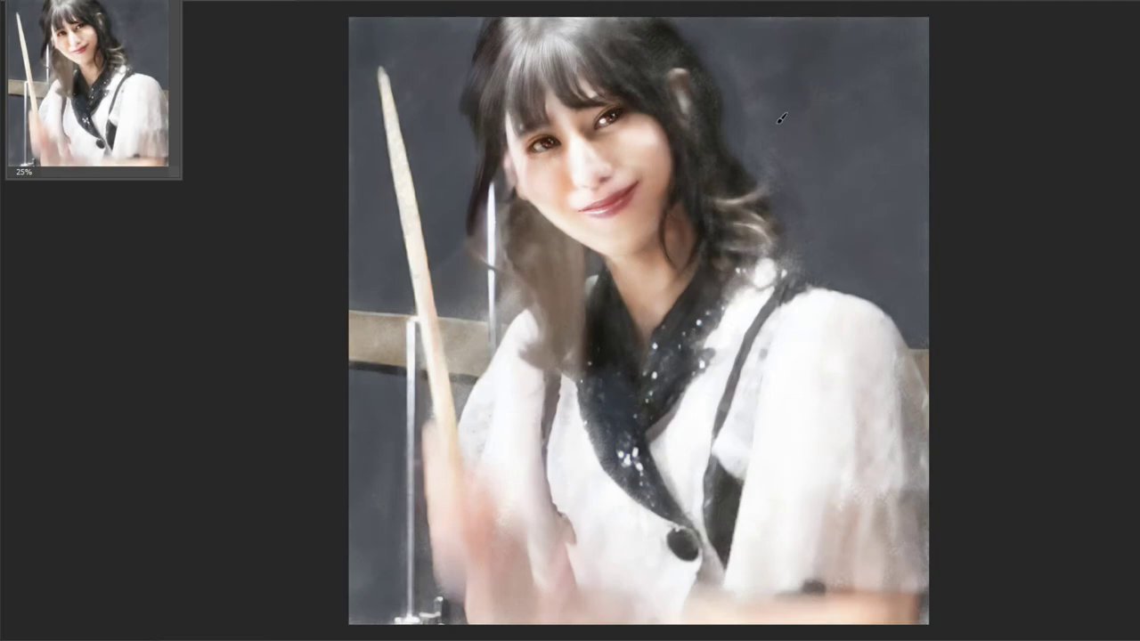
- Darken the upper-right background, the top of the hair and the hair edge beside the face
mouse_move(780, 118)
mouse_down()
mouse_move(769, 60)
mouse_move(819, 96)
mouse_move(924, 334)
mouse_move(907, 33)
mouse_move(771, 87)
mouse_up()
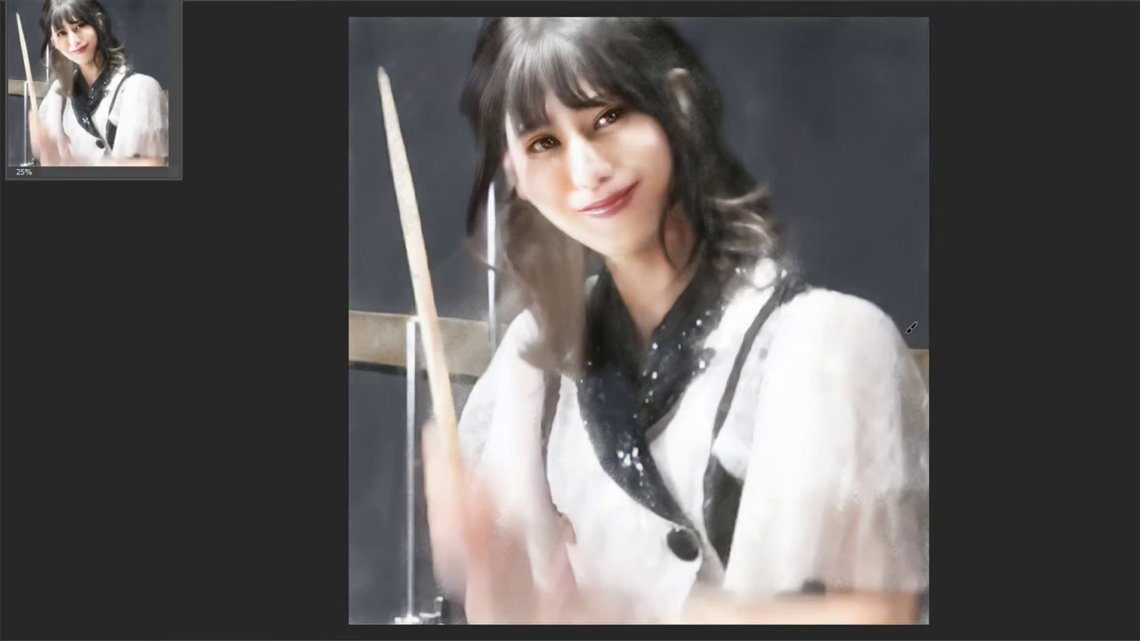
mouse_move(910, 328)
mouse_down()
mouse_move(817, 266)
mouse_move(782, 269)
mouse_move(658, 36)
mouse_up()
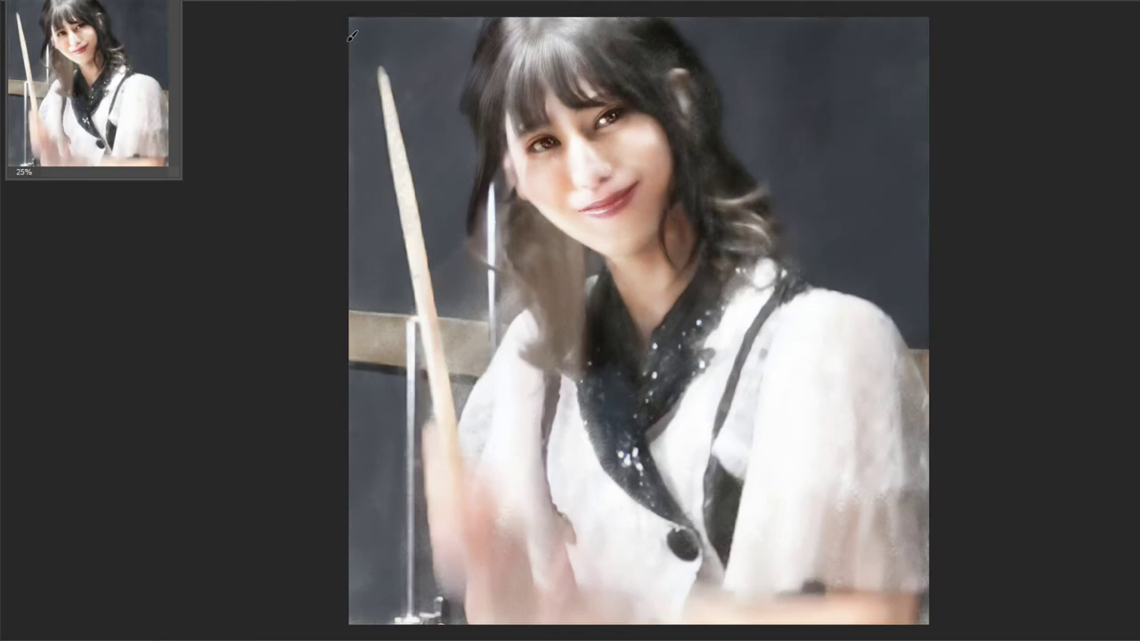
drag(411, 143, 478, 34)
drag(490, 214, 436, 146)
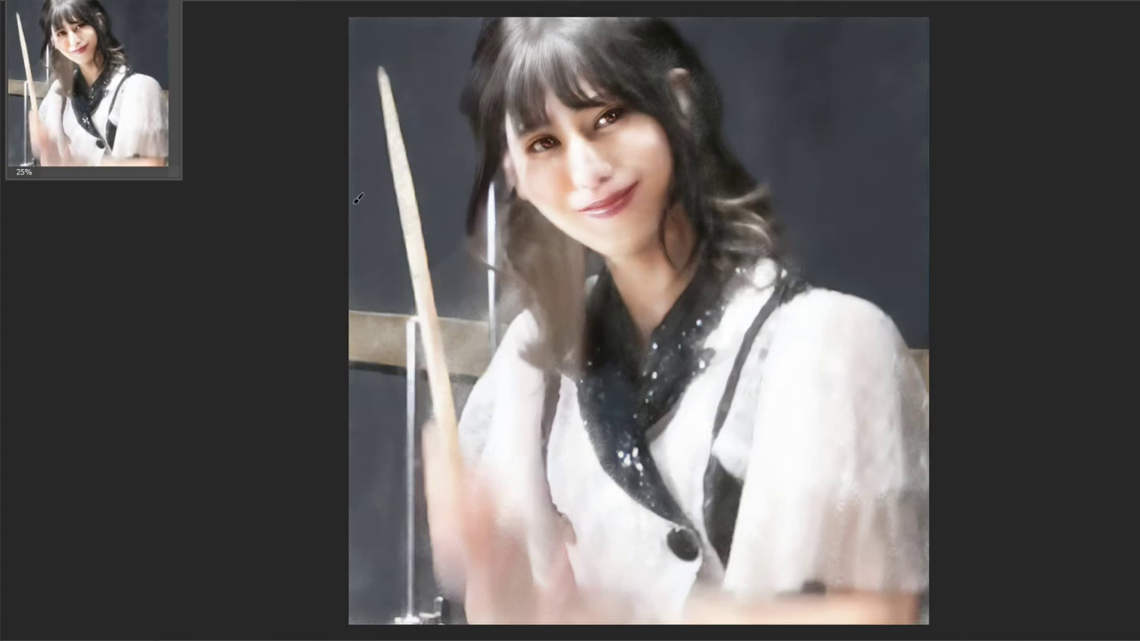
drag(398, 291, 342, 345)
- Darken the lower-left background and the grey highlights across the bangs and crown
drag(397, 471, 399, 579)
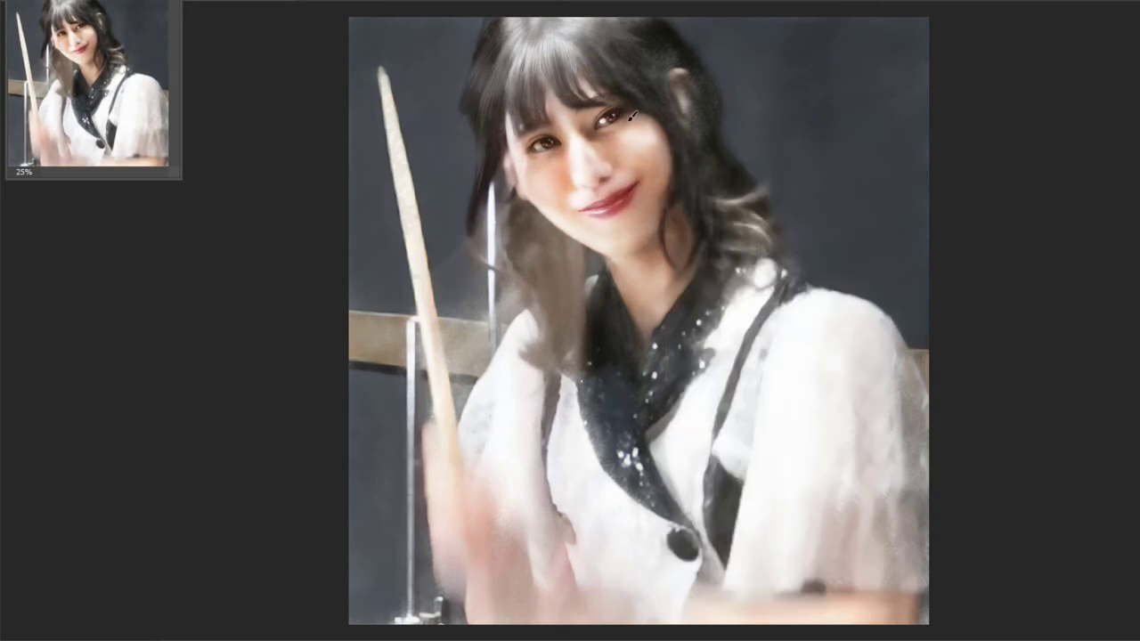
drag(558, 58, 539, 89)
mouse_move(534, 19)
mouse_down()
mouse_move(570, 40)
mouse_move(663, 58)
mouse_move(712, 222)
mouse_move(770, 203)
mouse_move(653, 367)
mouse_move(632, 481)
mouse_move(712, 561)
mouse_move(757, 303)
mouse_up()
mouse_move(462, 242)
mouse_down()
mouse_move(505, 29)
mouse_move(670, 26)
mouse_up()
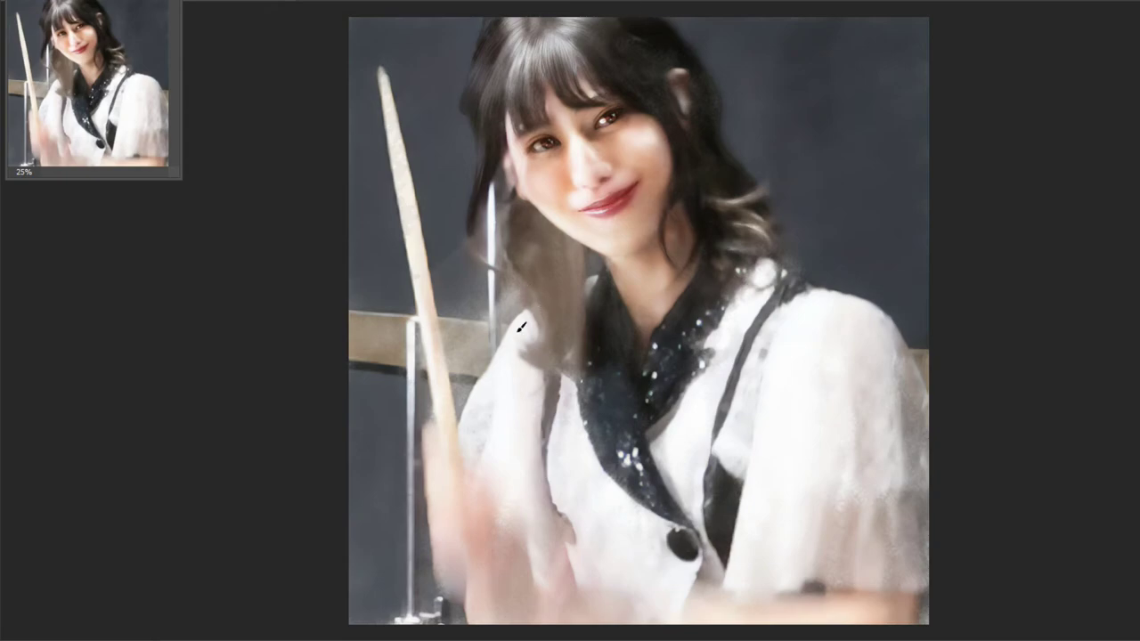
mouse_move(500, 92)
mouse_down()
mouse_move(496, 36)
mouse_move(515, 110)
mouse_move(552, 18)
mouse_move(717, 114)
mouse_up()
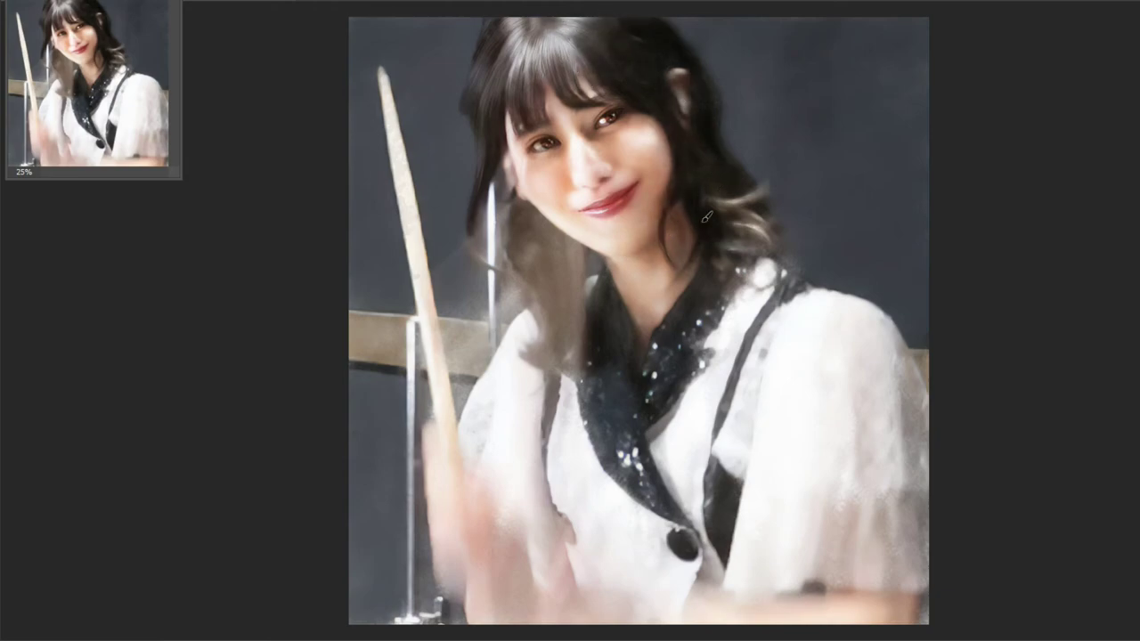
- Deepen the hair strands by the neck, the jacket strap and the black collar's left edge
drag(633, 349, 607, 267)
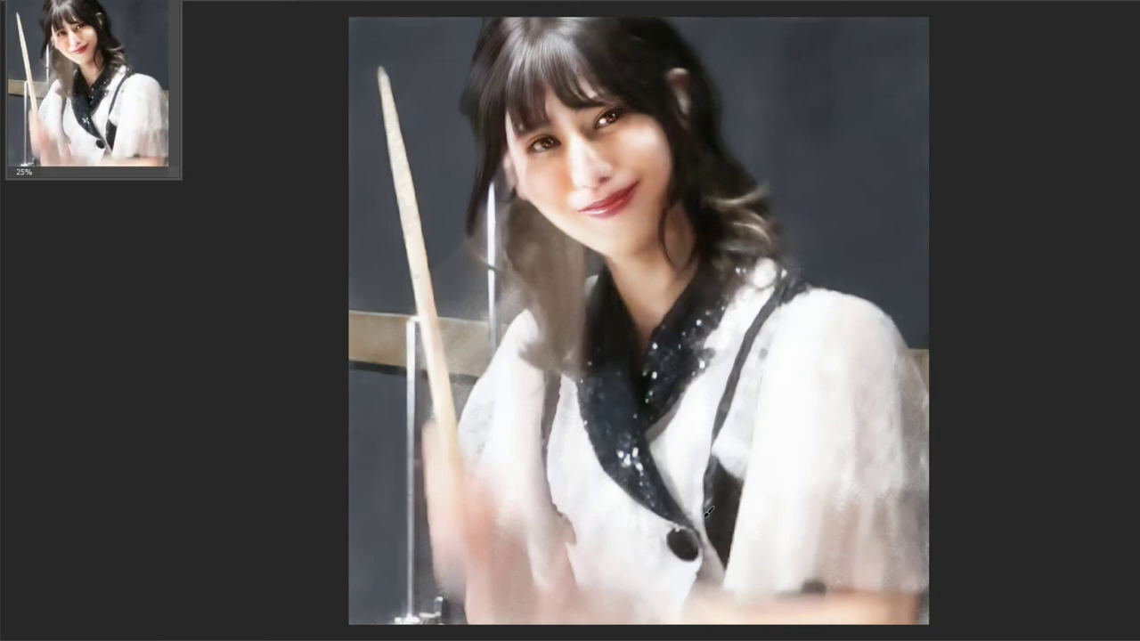
drag(712, 526, 795, 229)
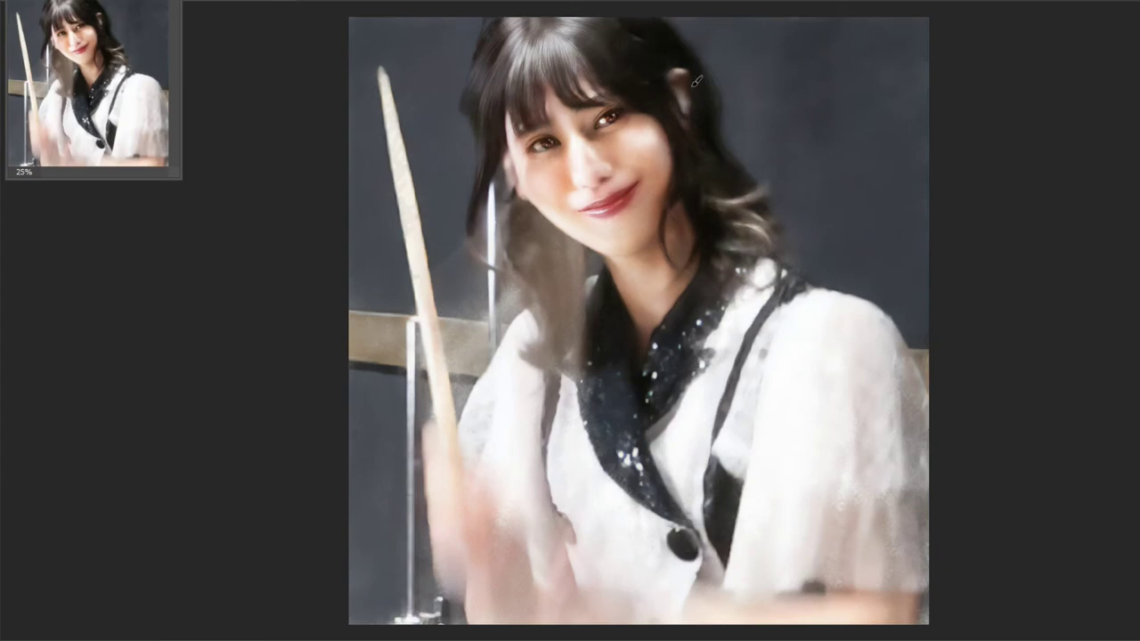
drag(589, 365, 599, 411)
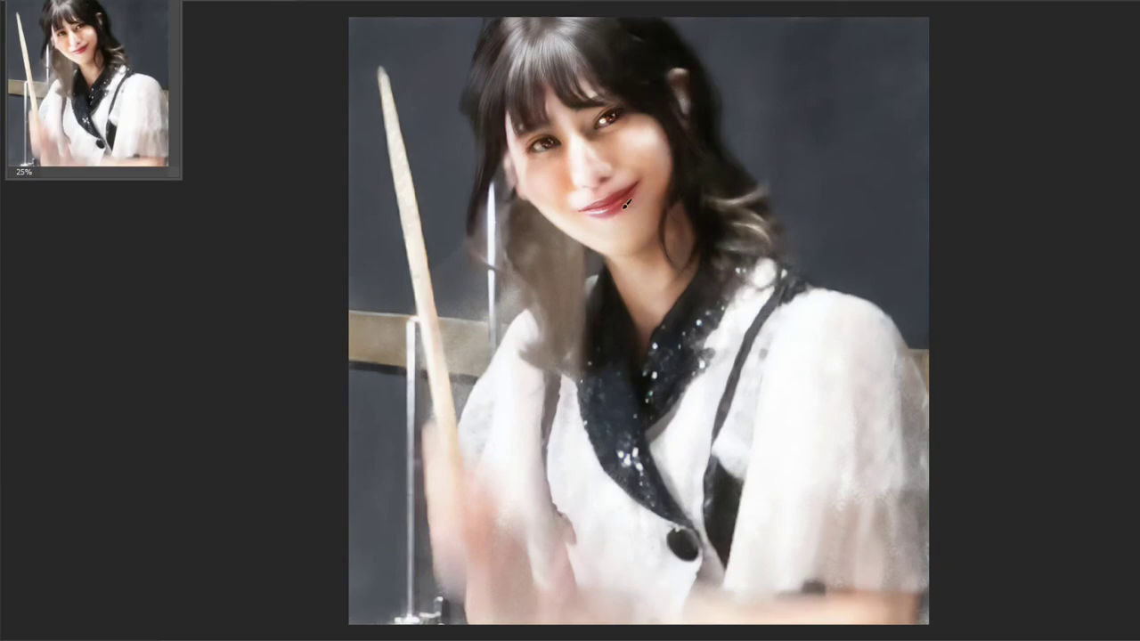
- Adjust the brush in the preset picker and darken the hair left of the face
right_click(668, 153)
click(599, 95)
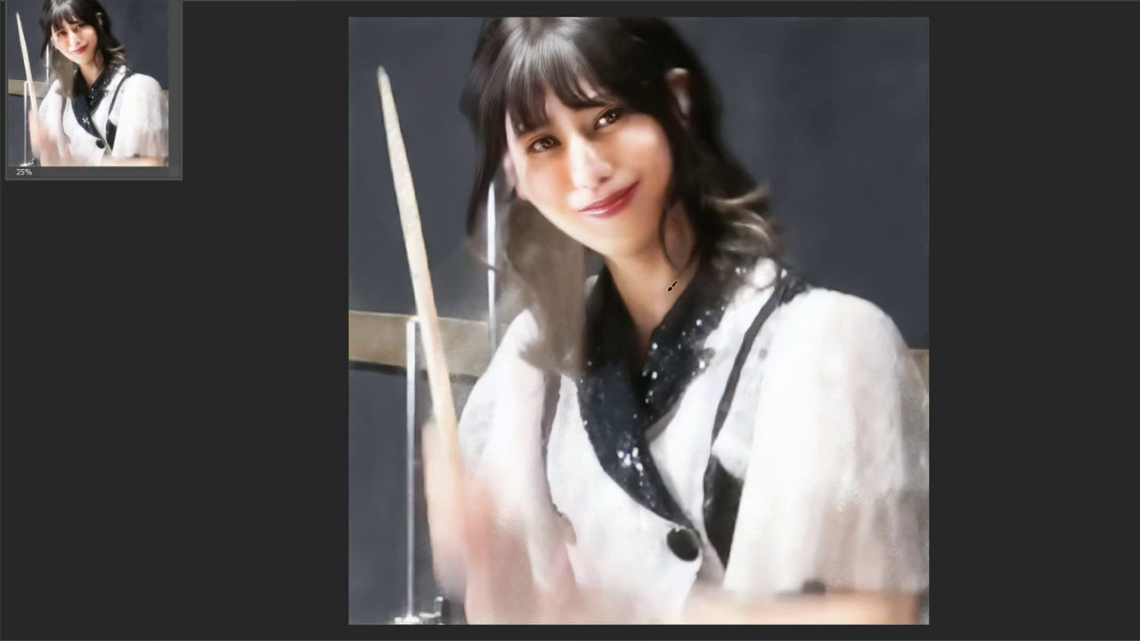
drag(782, 238, 795, 272)
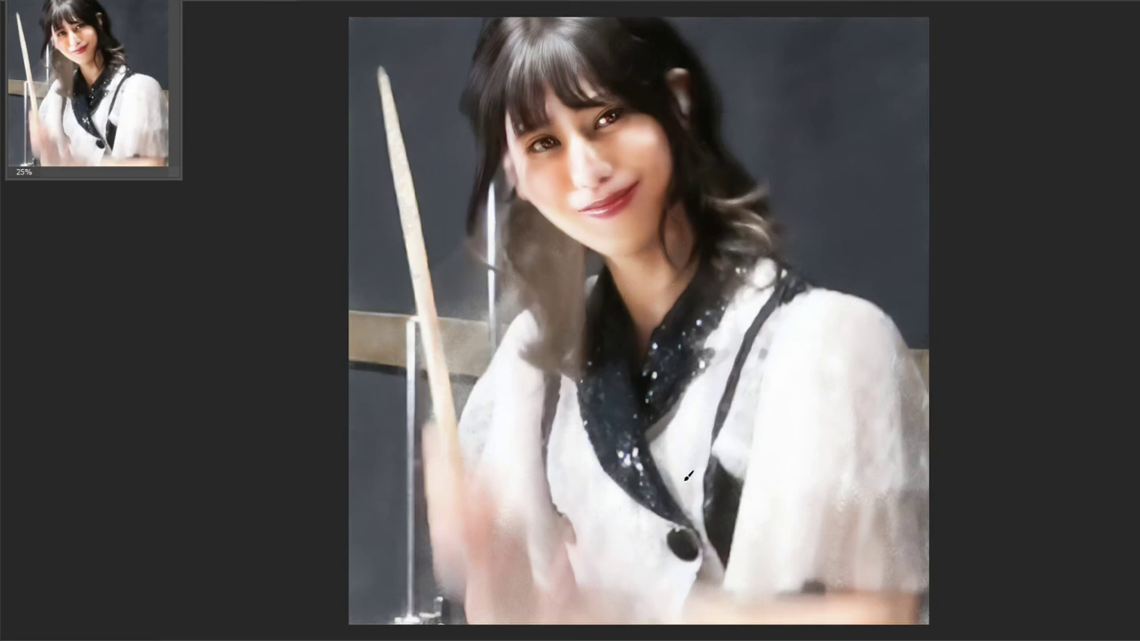
mouse_move(546, 254)
mouse_down()
mouse_move(480, 365)
mouse_move(449, 383)
mouse_move(463, 410)
mouse_up()
drag(503, 321, 478, 237)
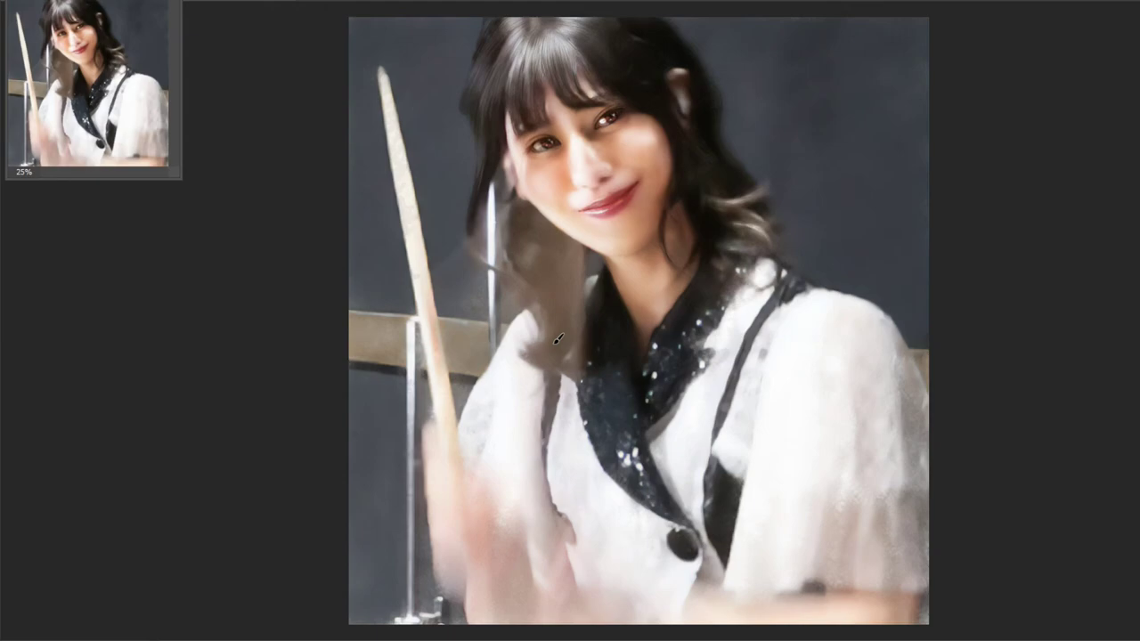
- Resize the brush, blend the right sleeve edge, and darken hair strands by the neck and shoulder
right_click(640, 292)
key(Return)
right_click(555, 371)
key(Return)
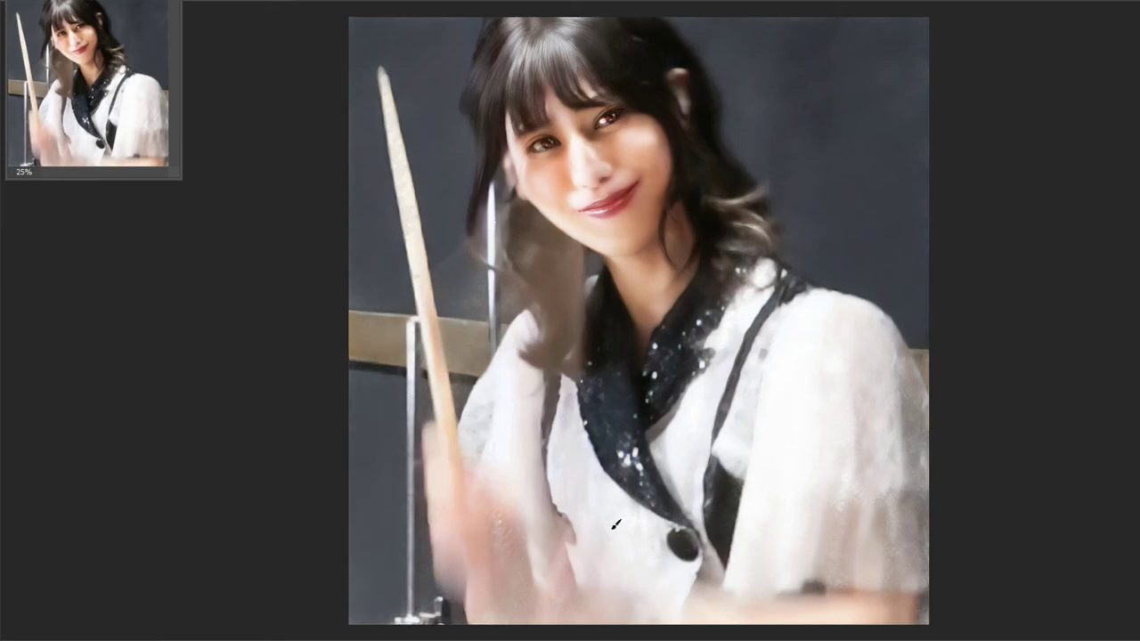
drag(884, 606, 913, 565)
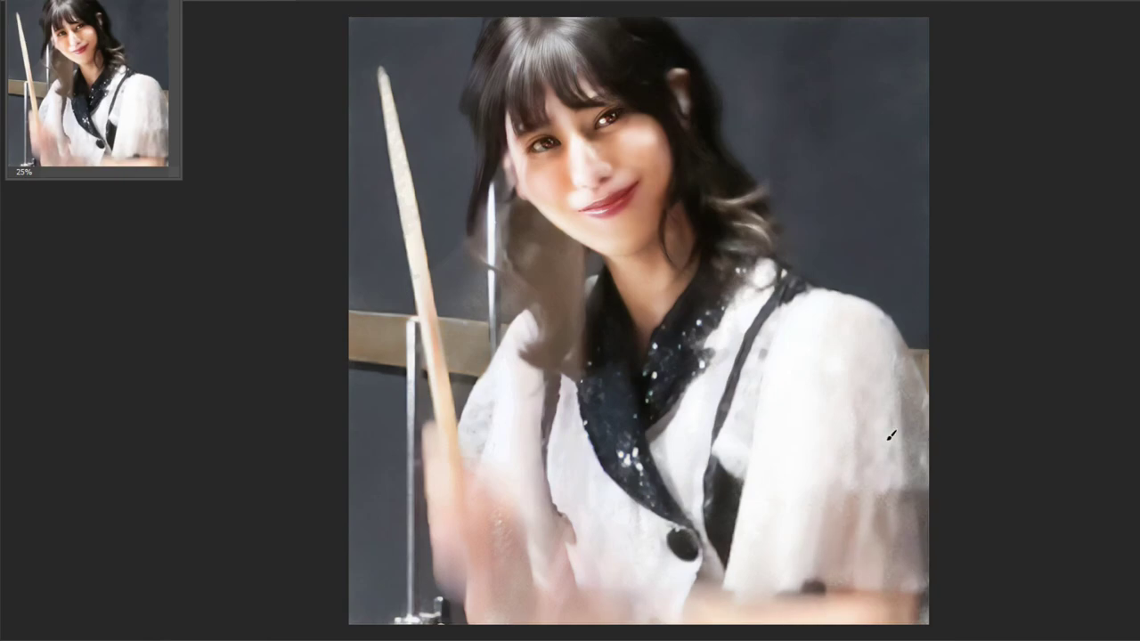
drag(903, 377, 932, 603)
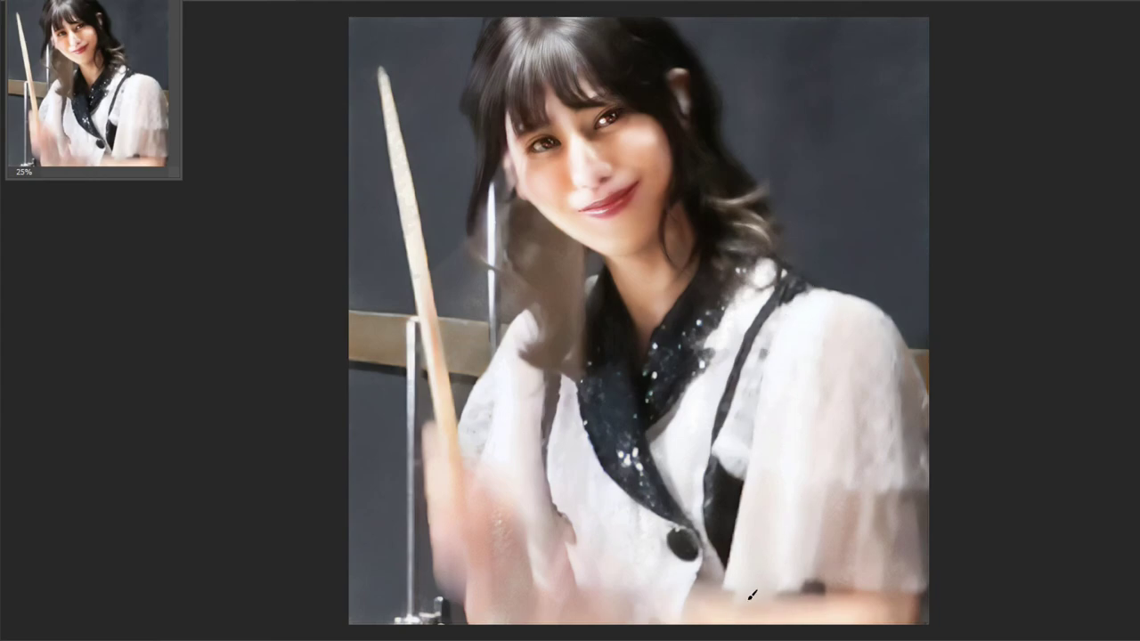
drag(758, 323, 765, 231)
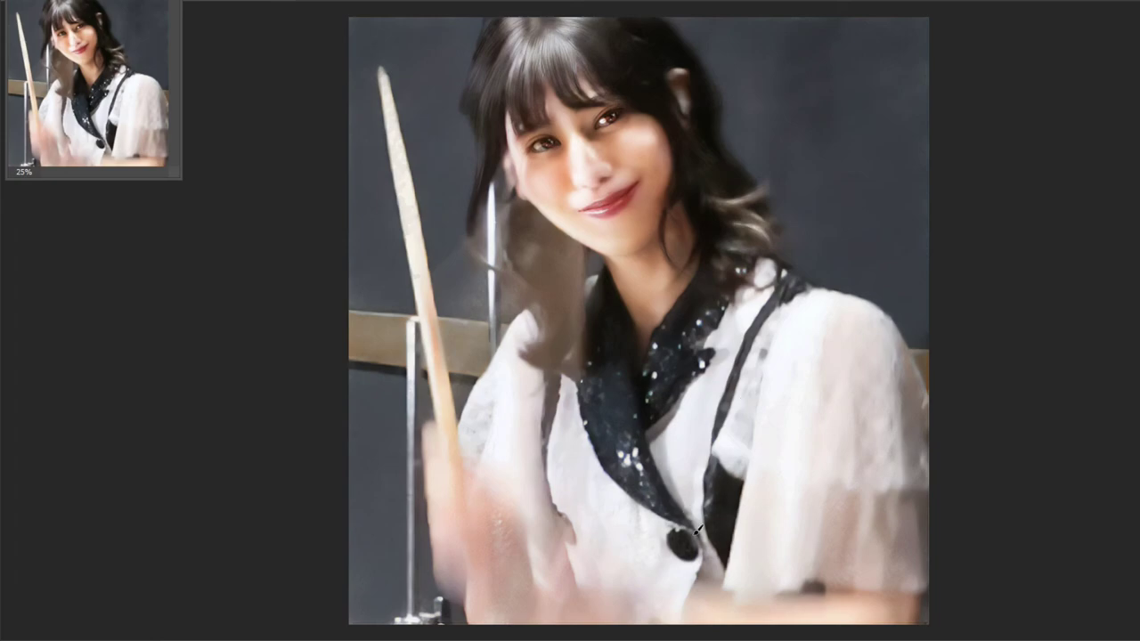
drag(479, 320, 472, 281)
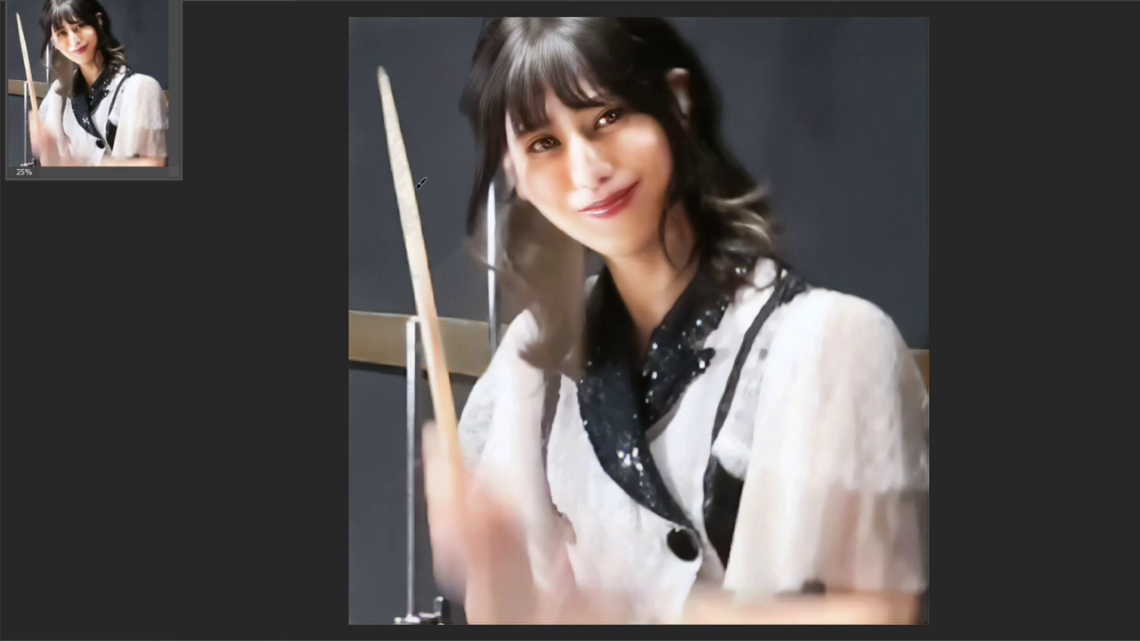
- Choose the second brush from the canvas brush preset list
right_click(673, 162)
click(649, 378)
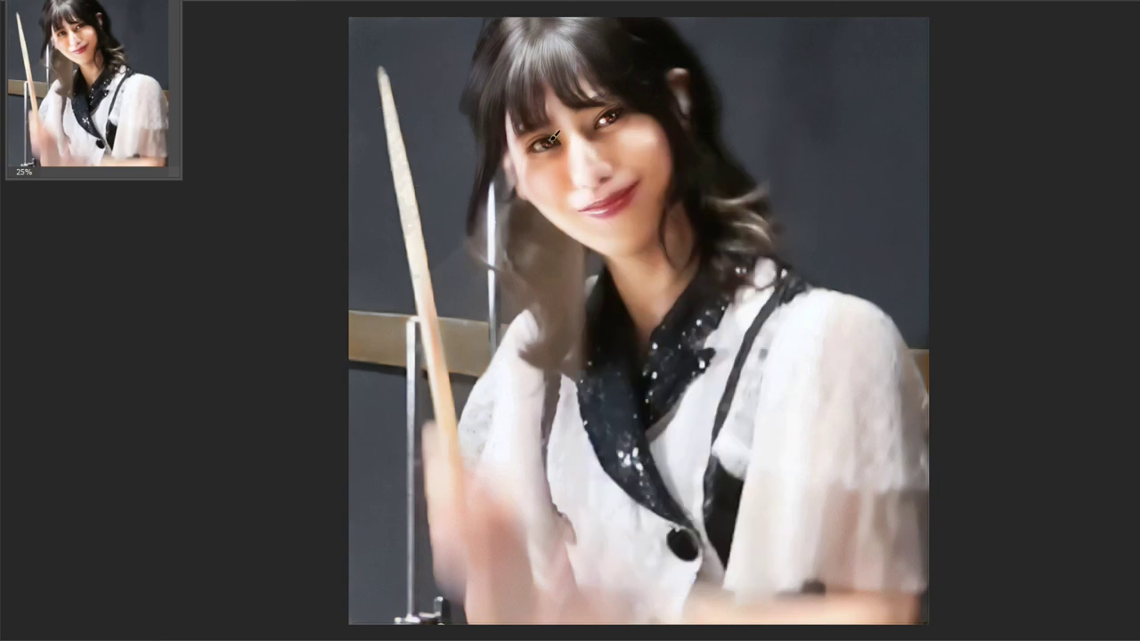